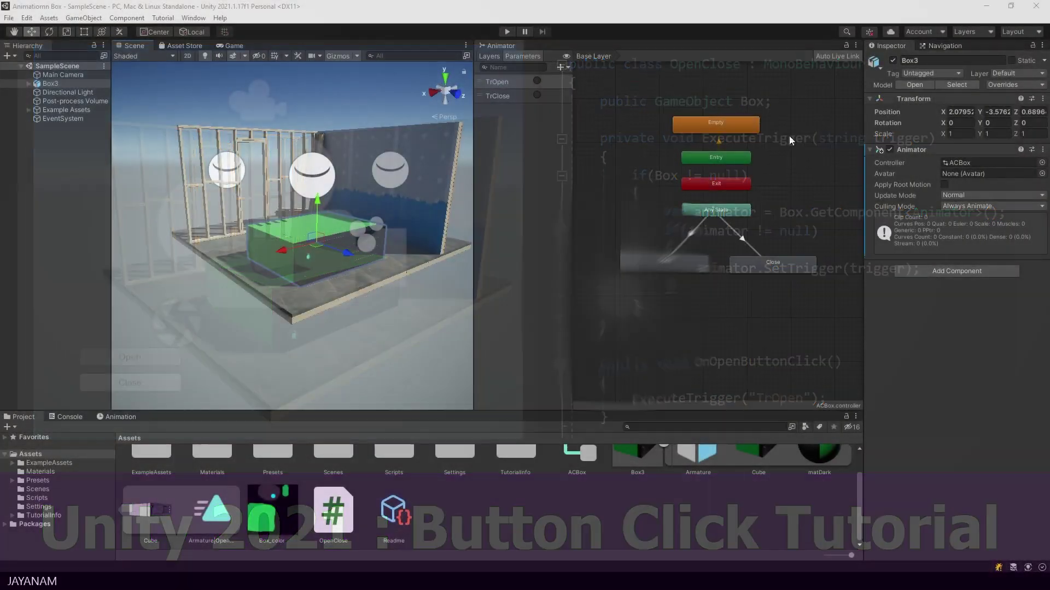
- Review the TrOpen/TrClose trigger parameters and the Any State transitions to Open and Close
left_click(508, 82)
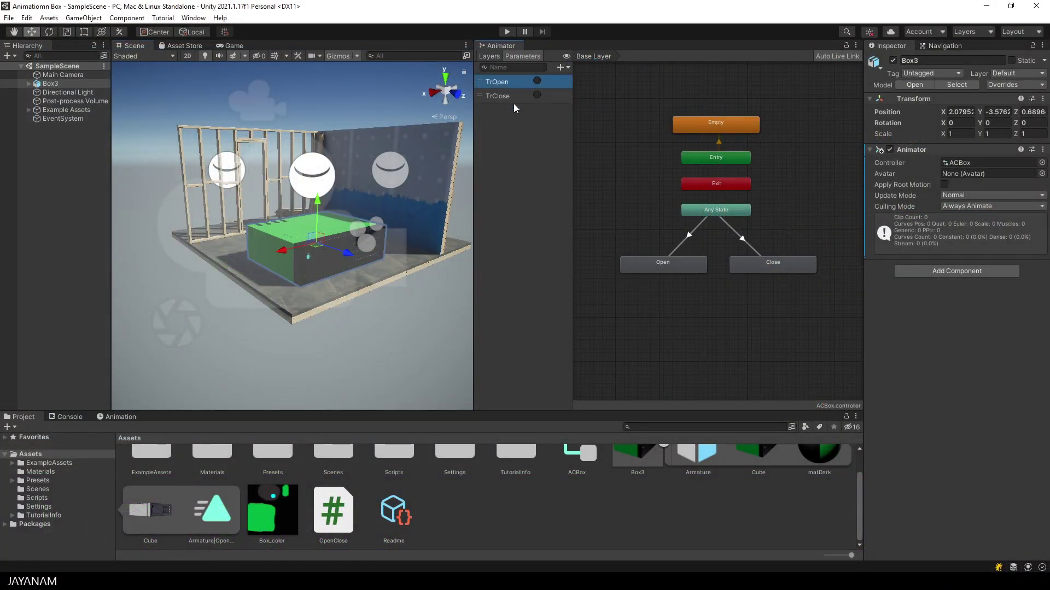
left_click(511, 98)
left_click(507, 83)
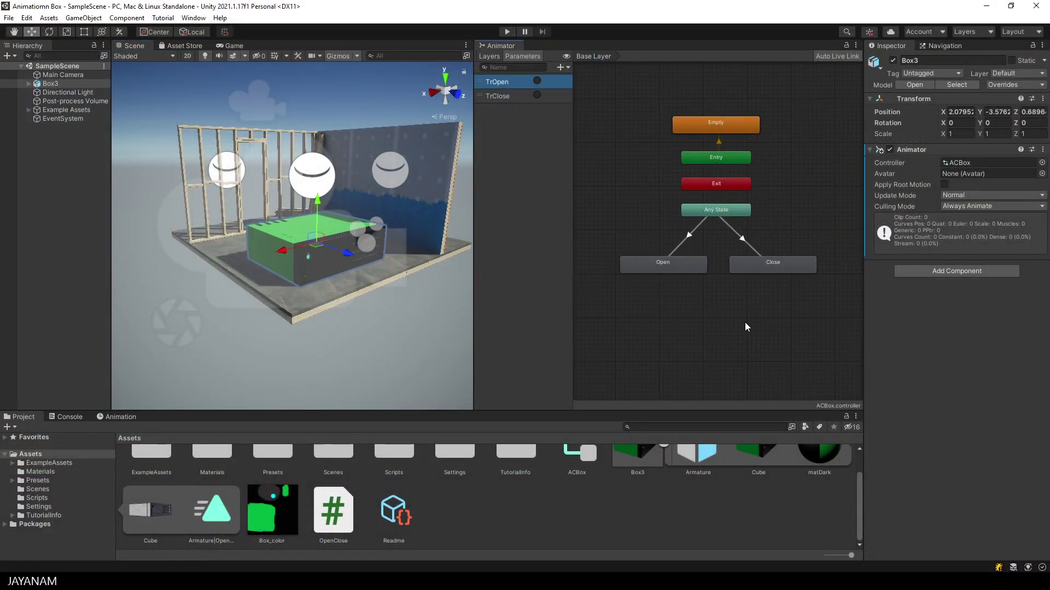
left_click(687, 234)
left_click(741, 239)
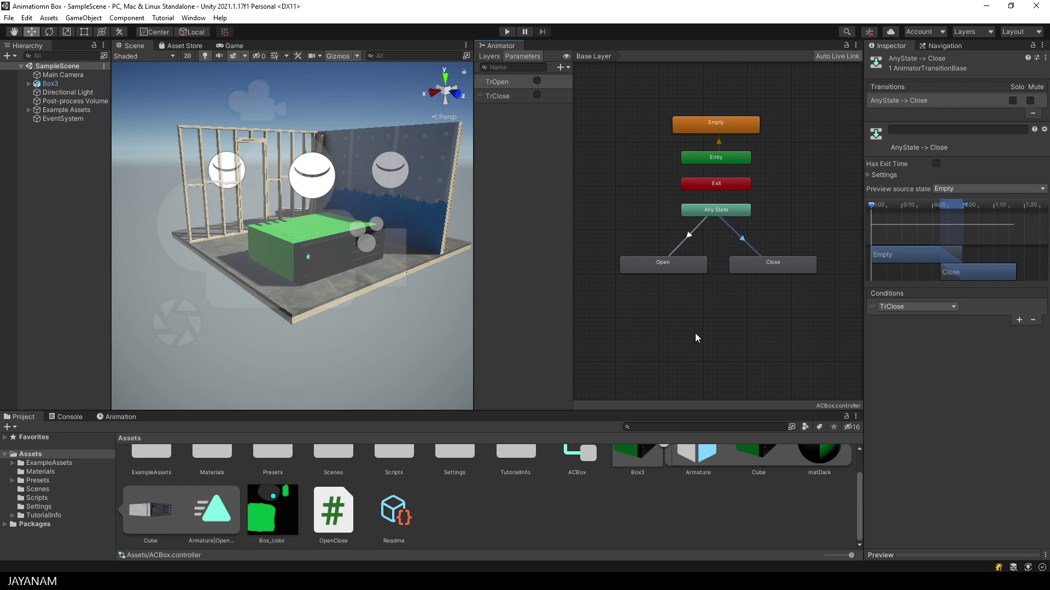
- Set the Close state's Speed to -1 in the Inspector
left_click(667, 264)
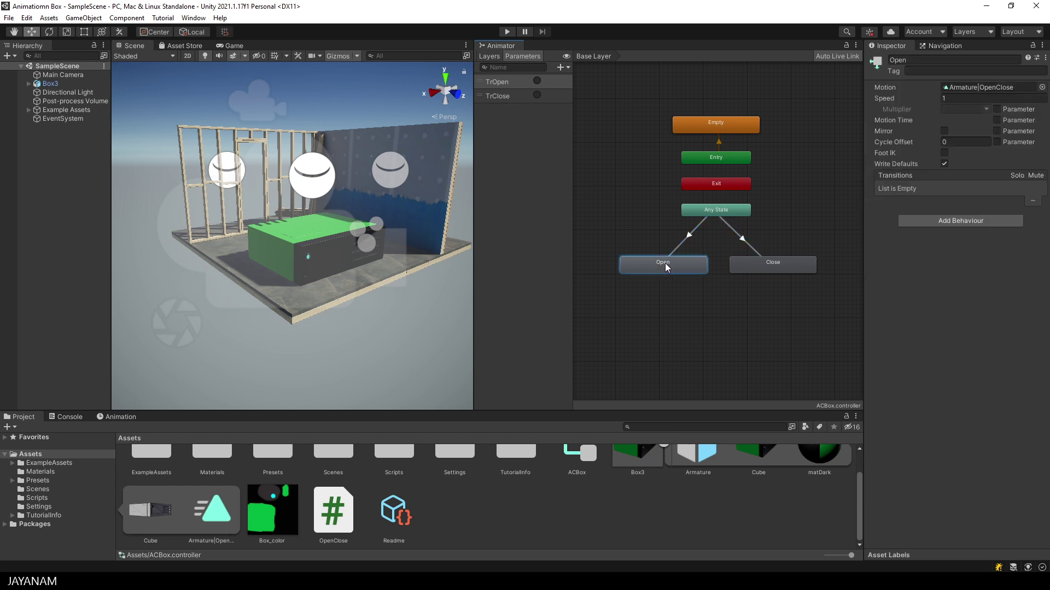
left_click(773, 262)
left_click(978, 98)
type("-1")
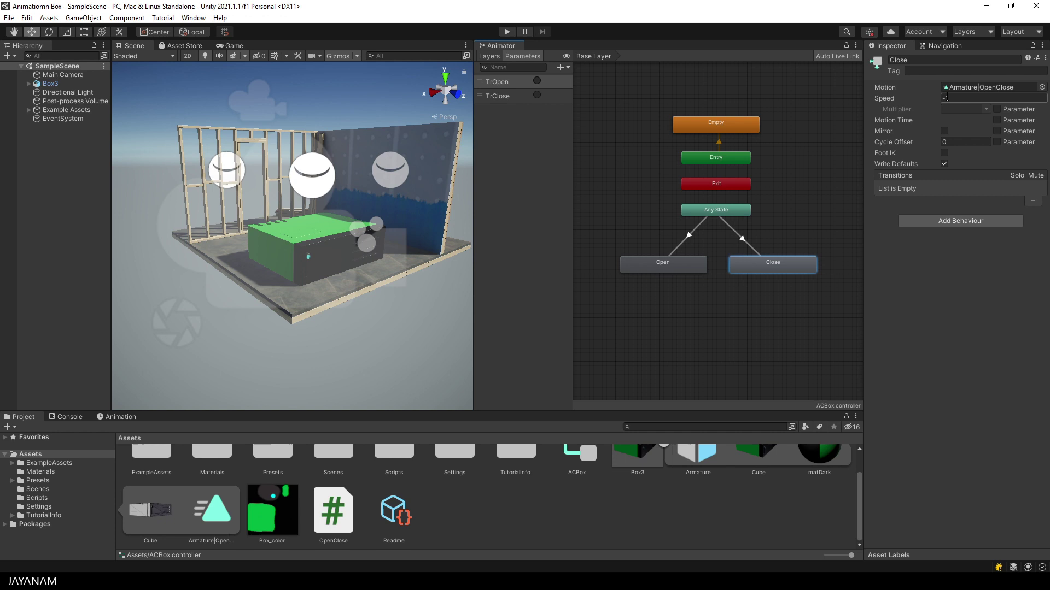
key("Return")
- Switch the Scene view to 2D, add a UI Button with its Canvas, then frame and expand it
left_click(189, 56)
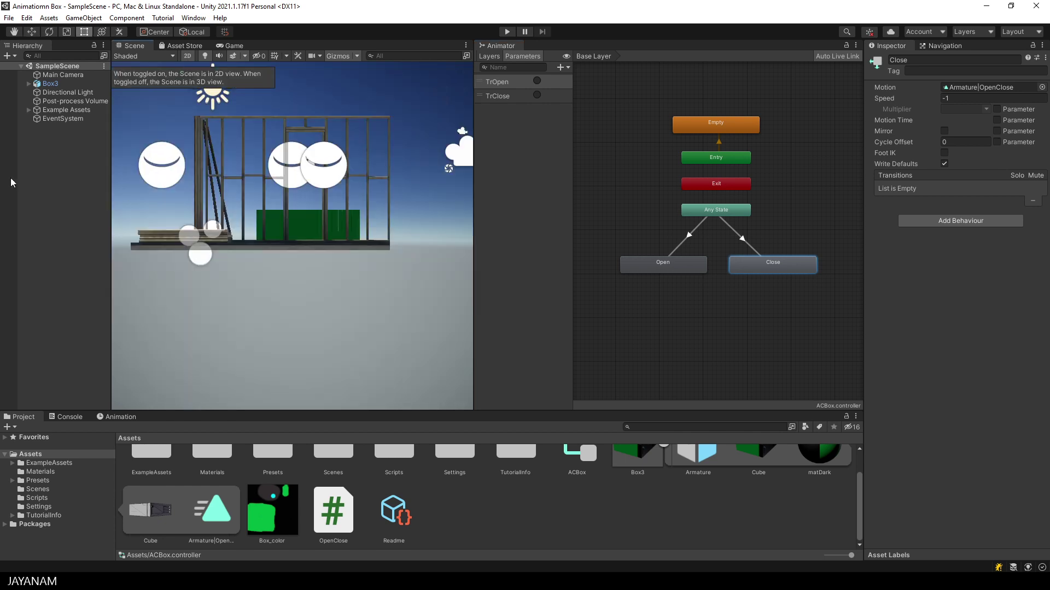
right_click(46, 148)
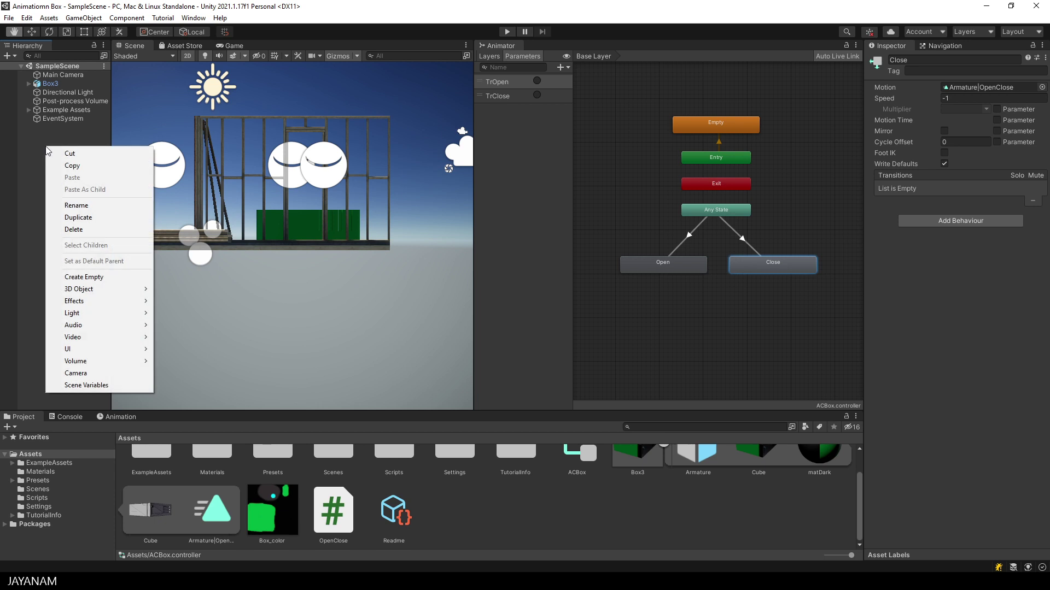
mouse_move(68, 350)
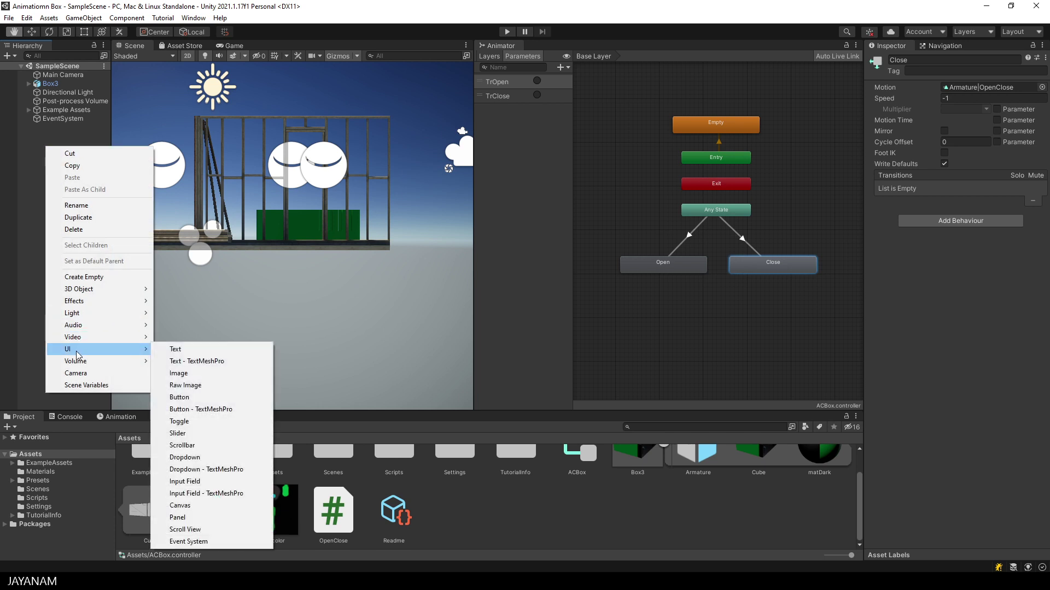
left_click(197, 398)
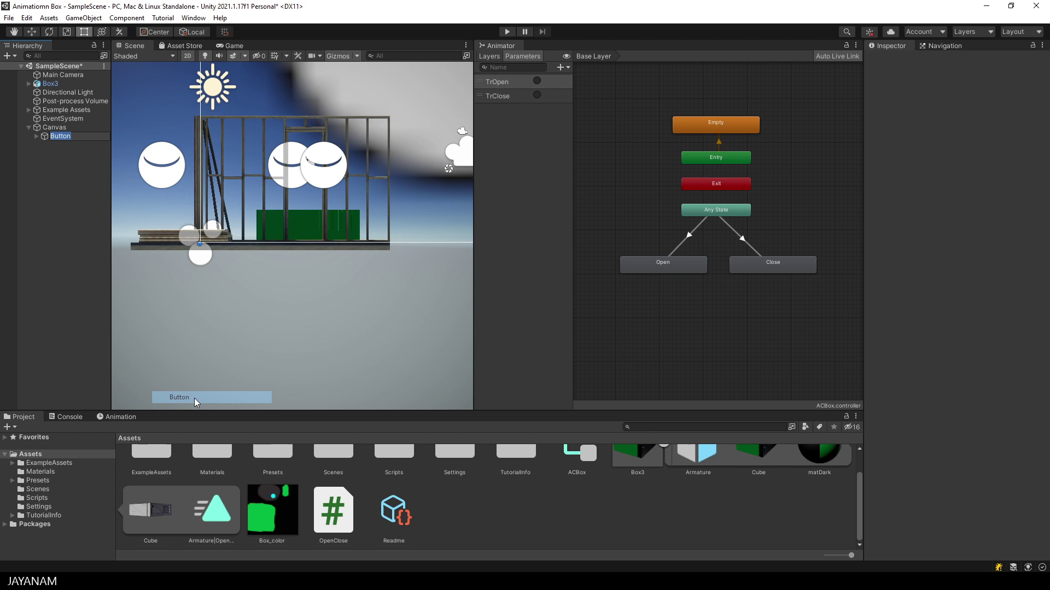
key("f")
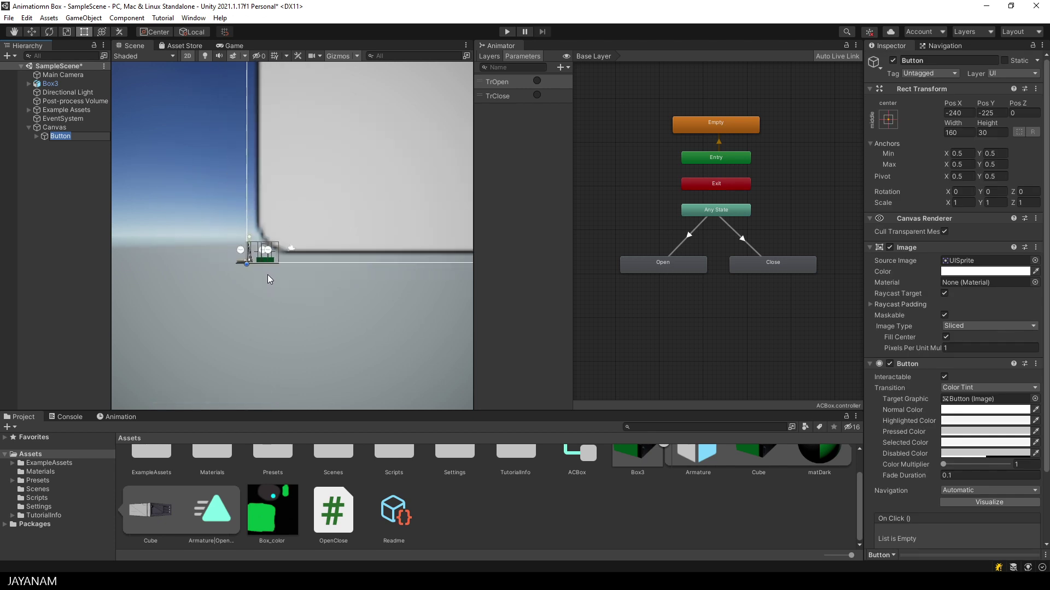
scroll(246, 226, "down", 5)
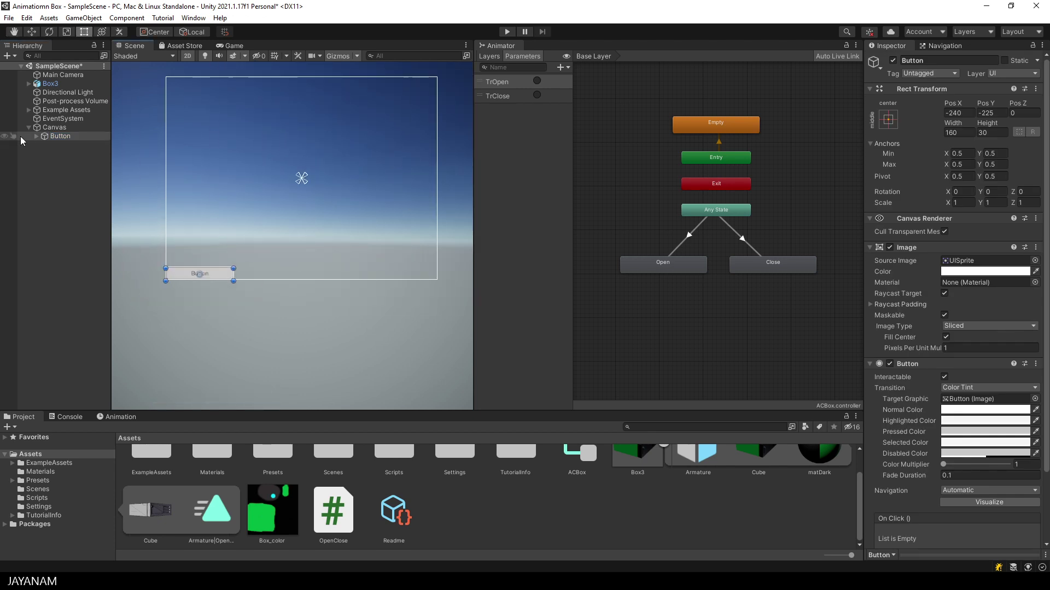
left_click(36, 136)
- Change the button's Text to 'Open' and drag the button up and to the right
left_click(65, 146)
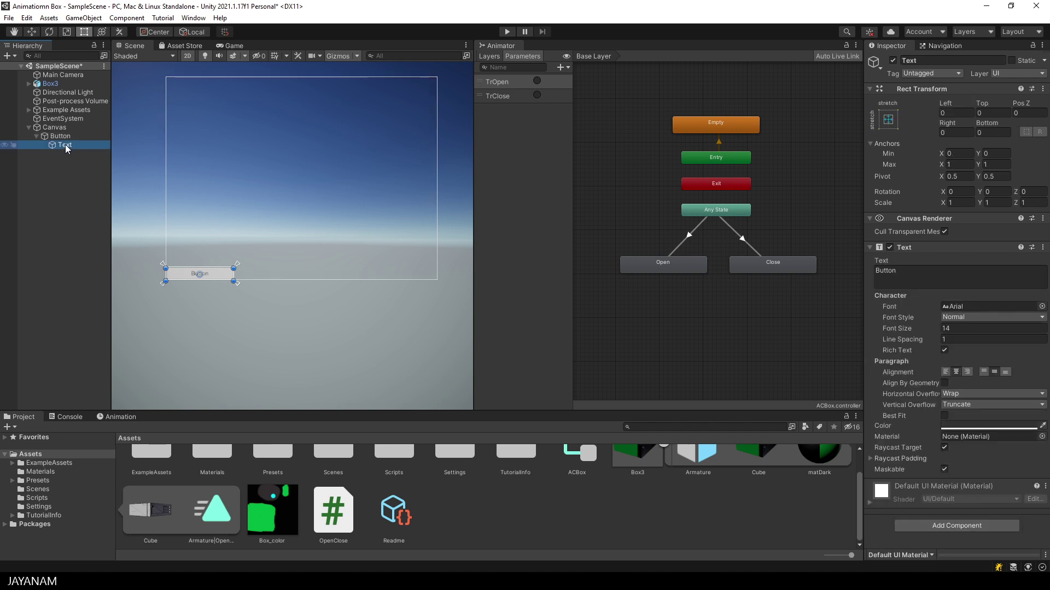
left_click(885, 271)
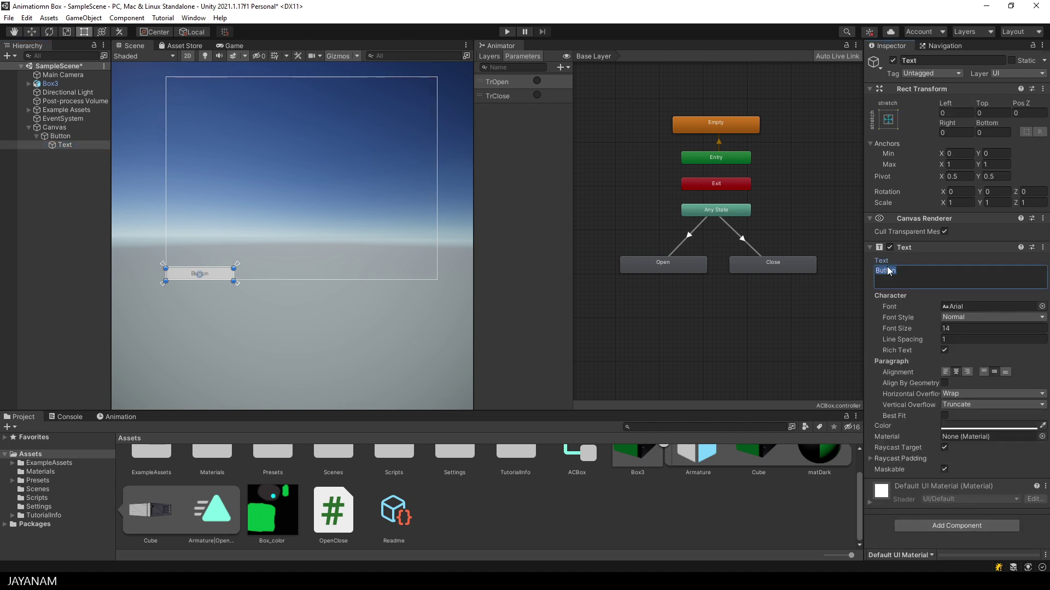
type("Open")
left_click(61, 136)
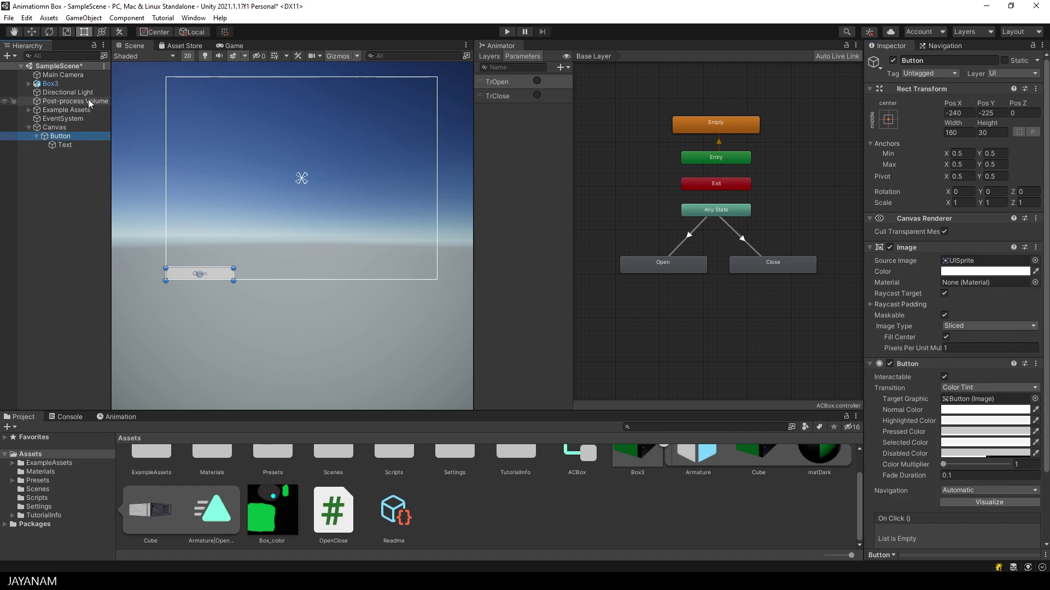
left_click(29, 31)
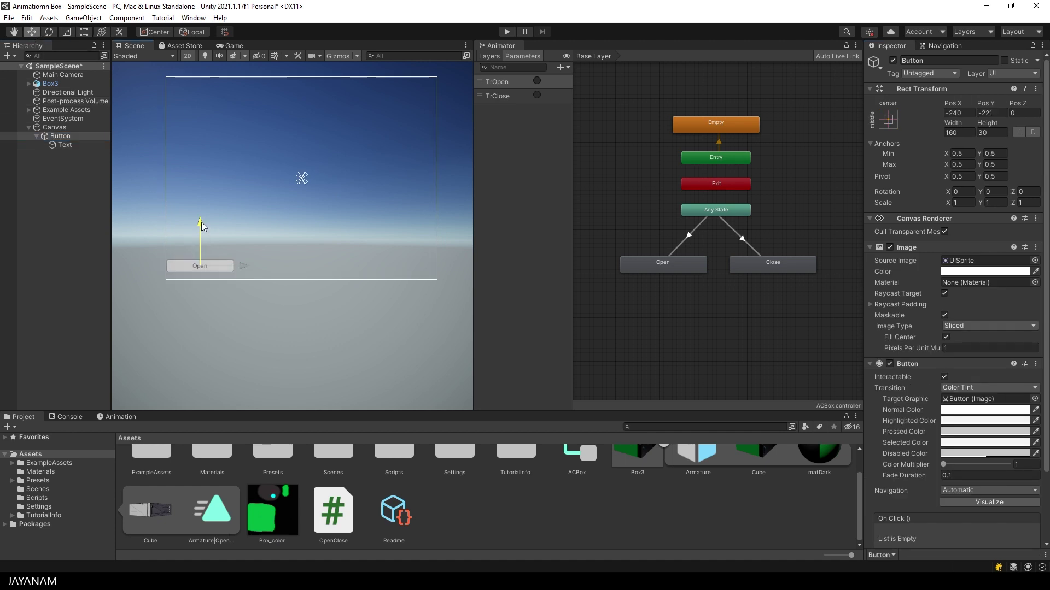
left_click_drag(202, 223, 201, 201)
left_click_drag(245, 255, 258, 252)
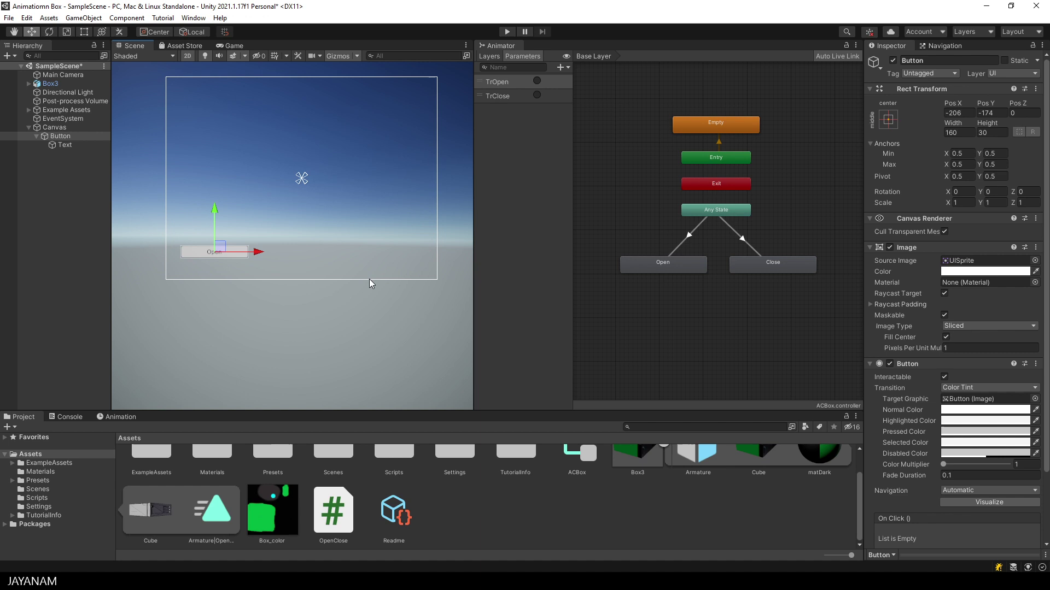
left_click(62, 136)
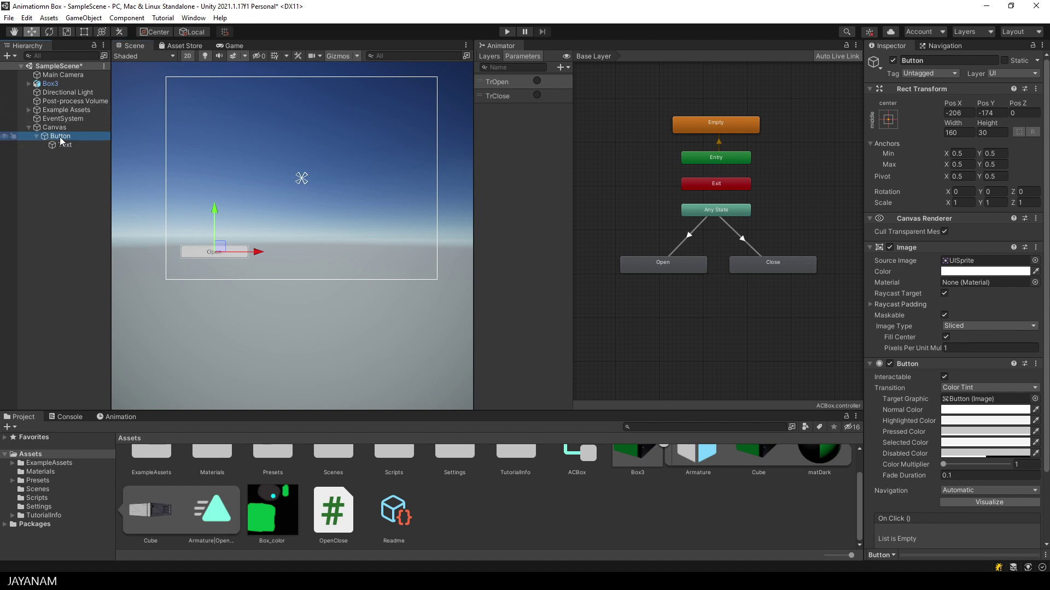
- Rename the button BtnOpen and duplicate it as BtnClose
left_click(62, 140)
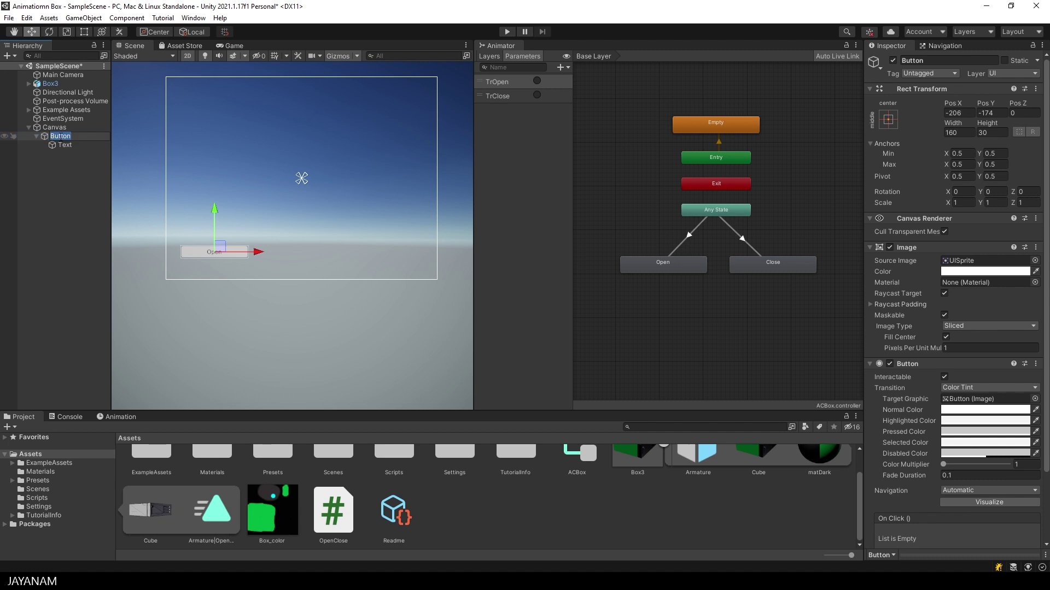
type("BtnOpen")
key("Return")
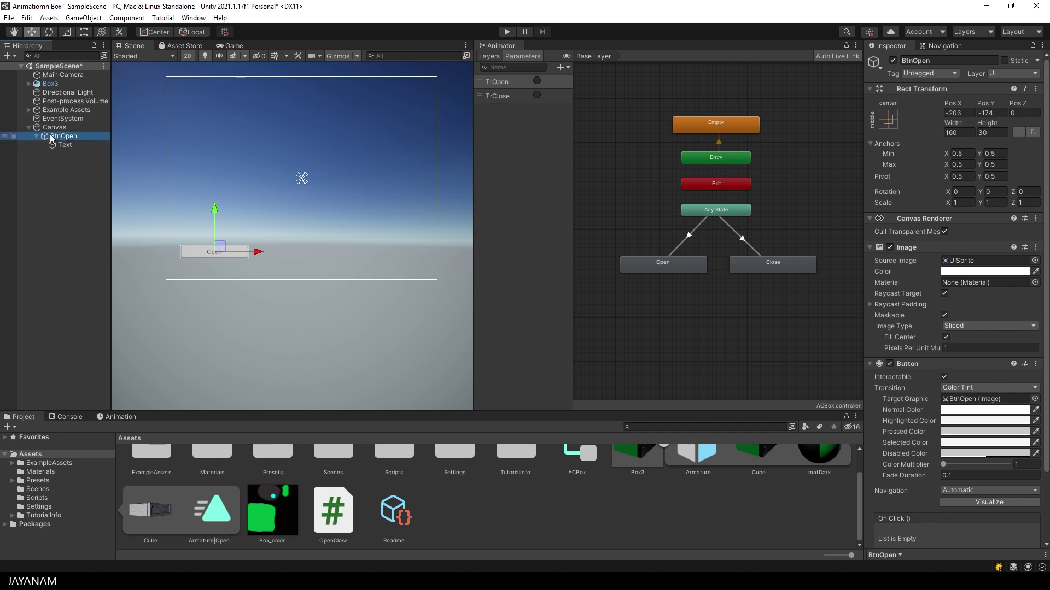
key("ctrl+d")
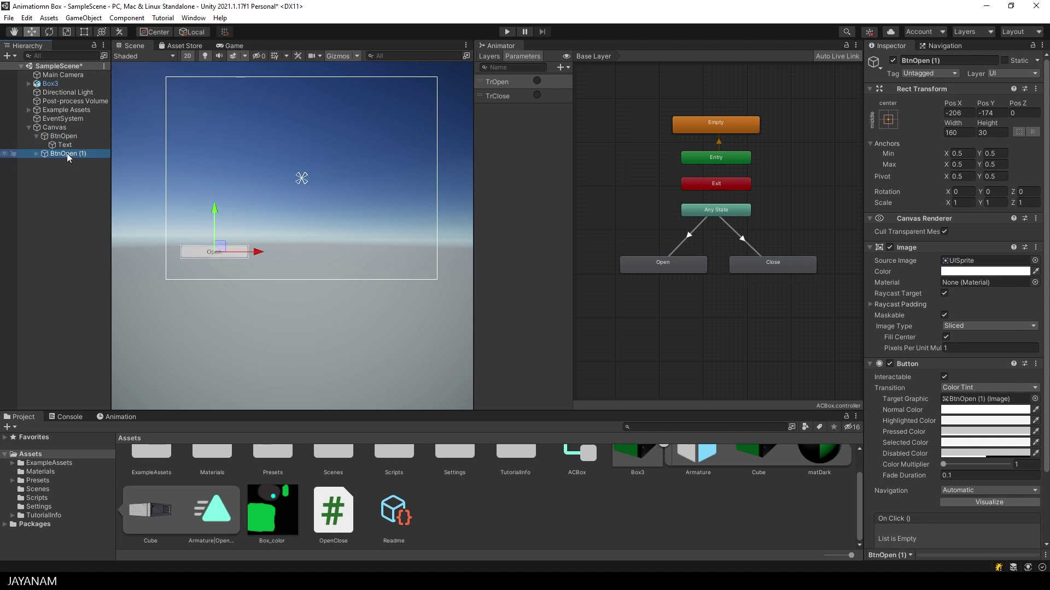
left_click(66, 153)
left_click_drag(61, 154, 104, 152)
type("Close")
key("Return")
- Label BtnClose 'Close', place it below the Open button, and shift both buttons left
left_click(34, 153)
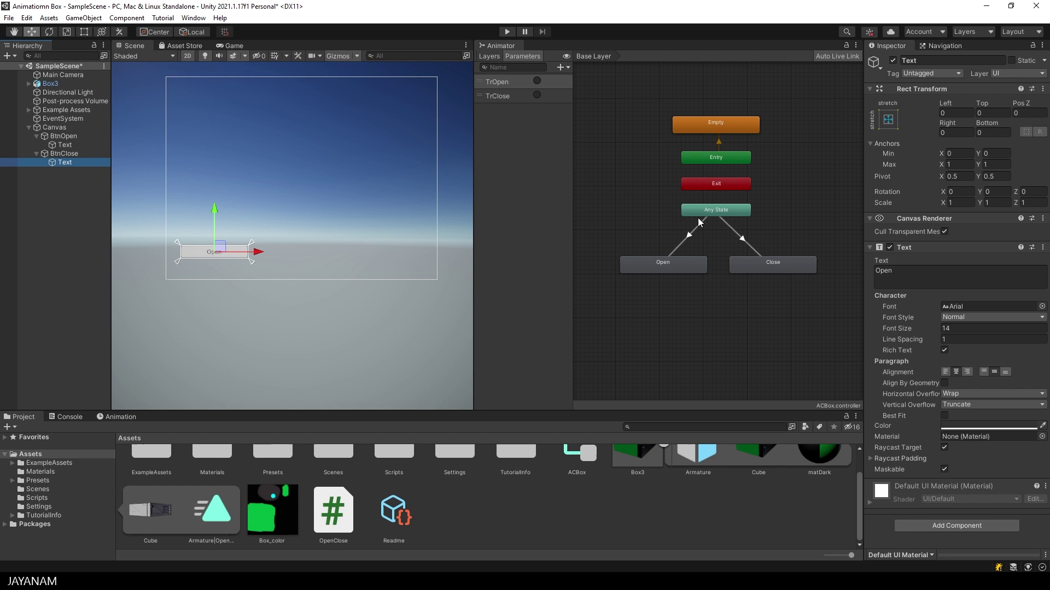
left_click(902, 273)
type("Close")
key("Return")
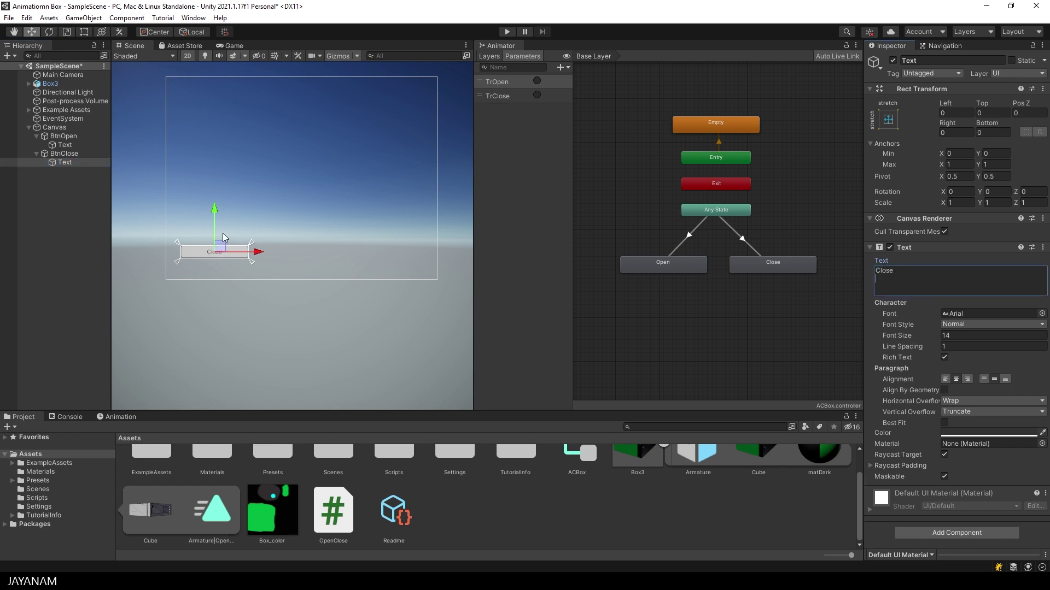
left_click(55, 153)
left_click_drag(213, 210, 213, 225)
left_click(60, 137, "shift")
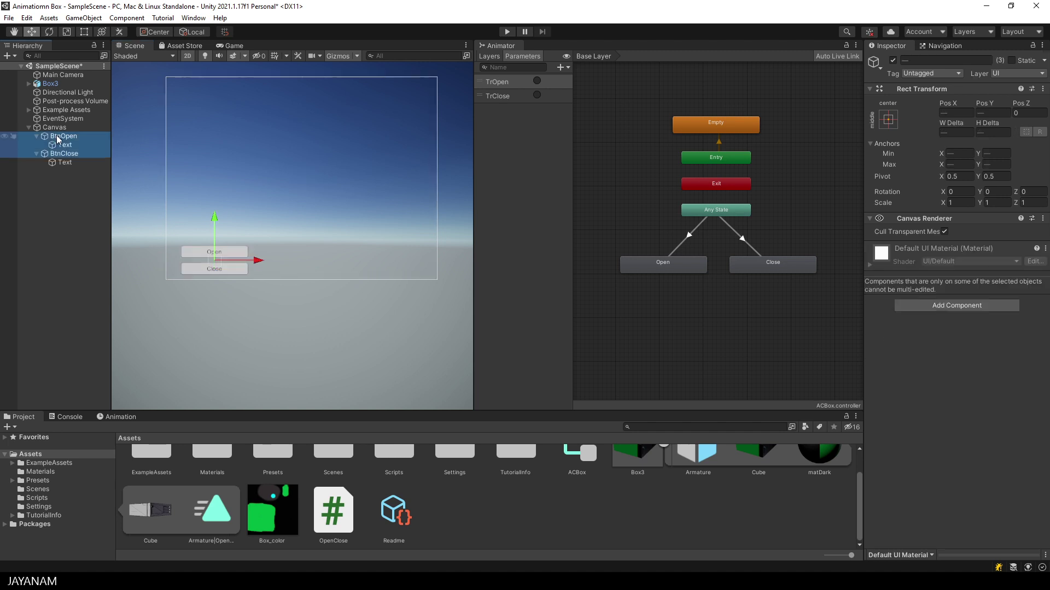
left_click_drag(257, 262, 250, 261)
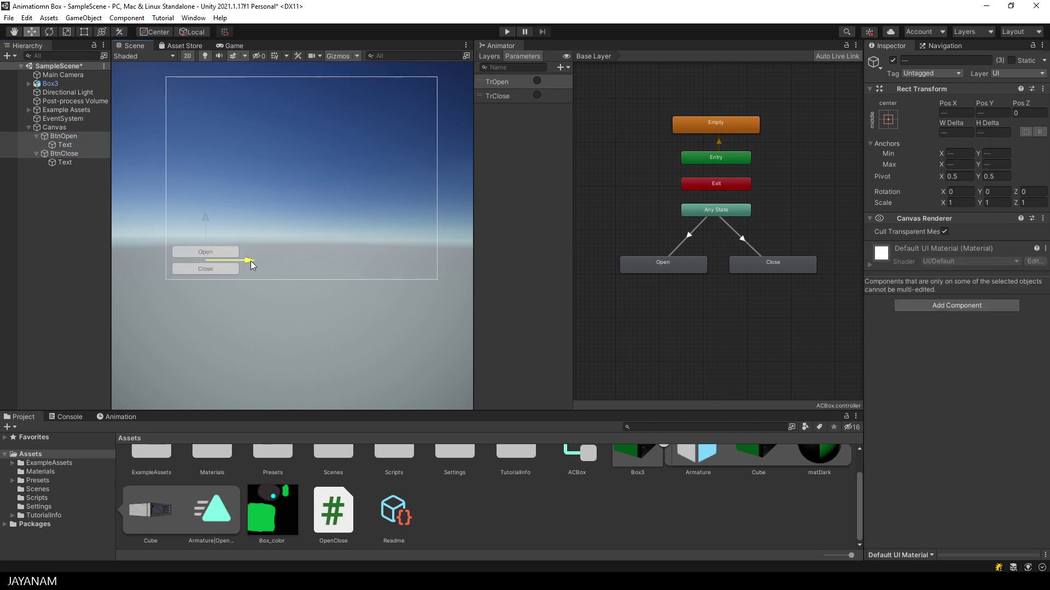
- Open the OpenClose script asset from Project Assets in Visual Studio
left_click(271, 319)
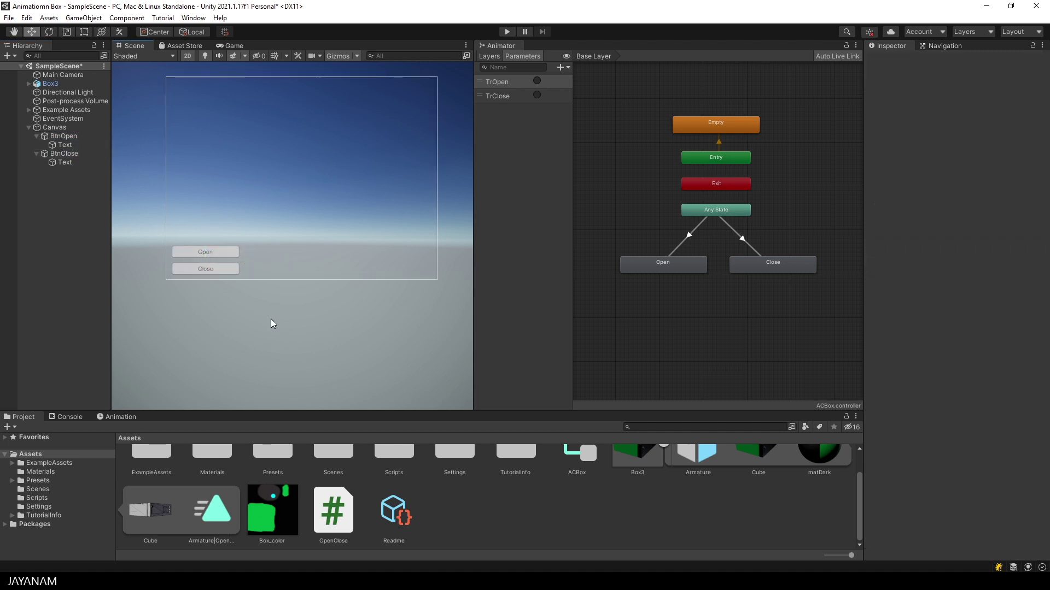
left_click(271, 321)
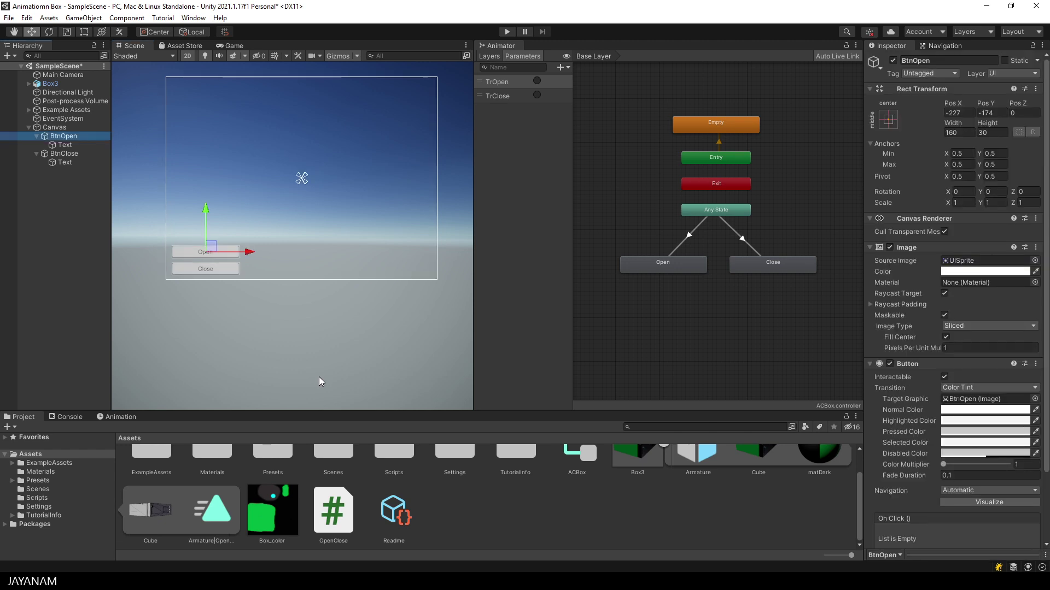
left_click(340, 511)
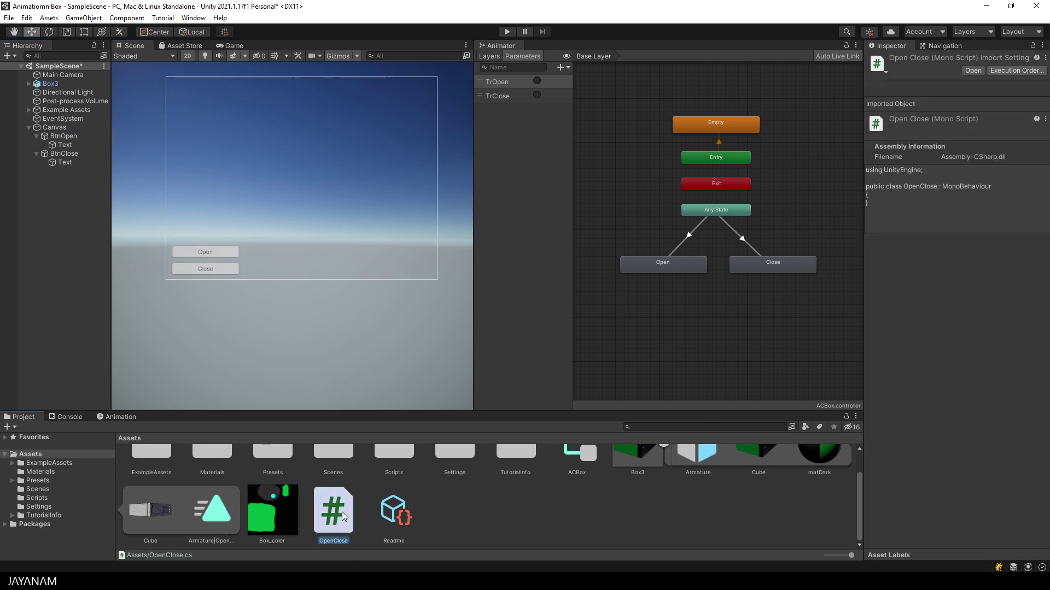
double_click(342, 512)
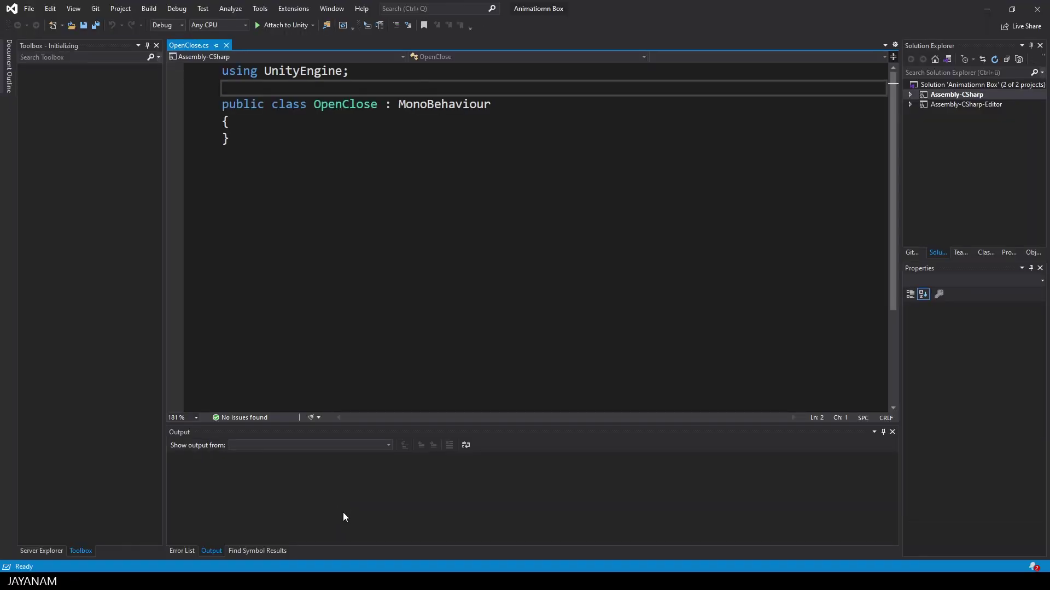
- Add a public GameObject Box field to the class and save
left_click(238, 122)
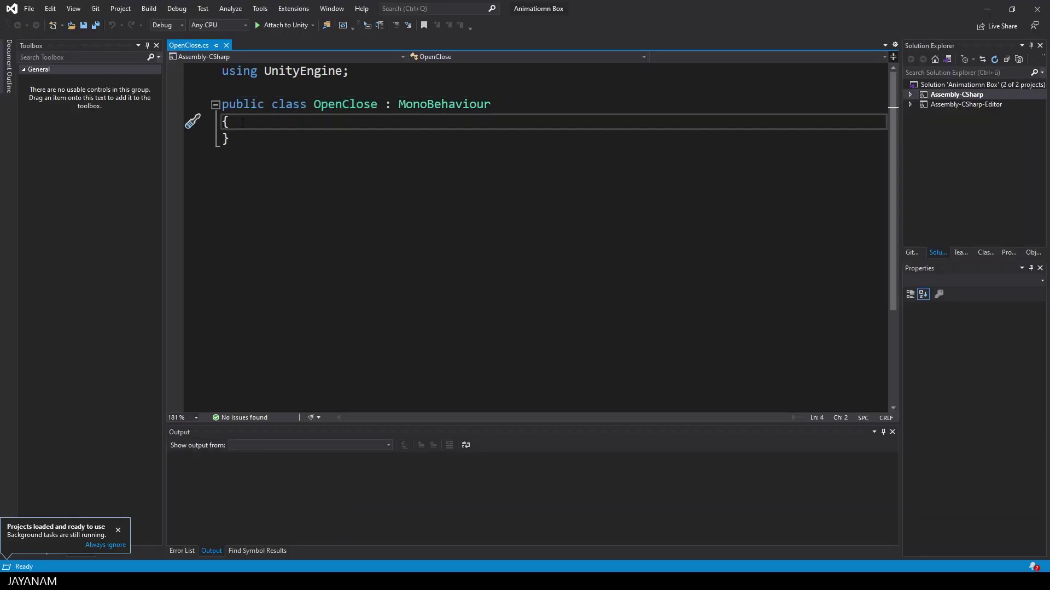
key("Return")
type("pub")
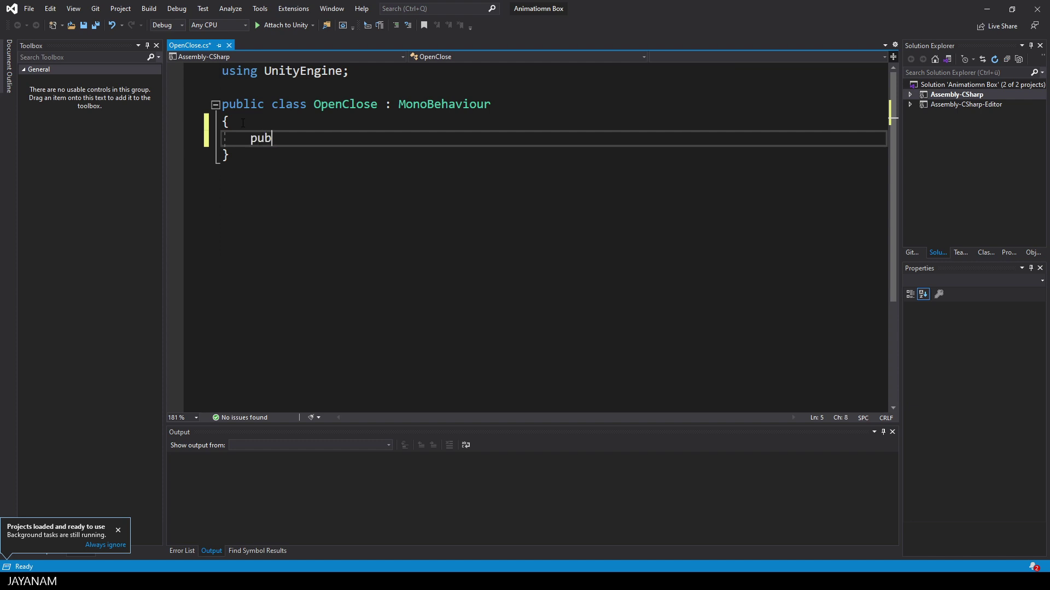
type("lic Game")
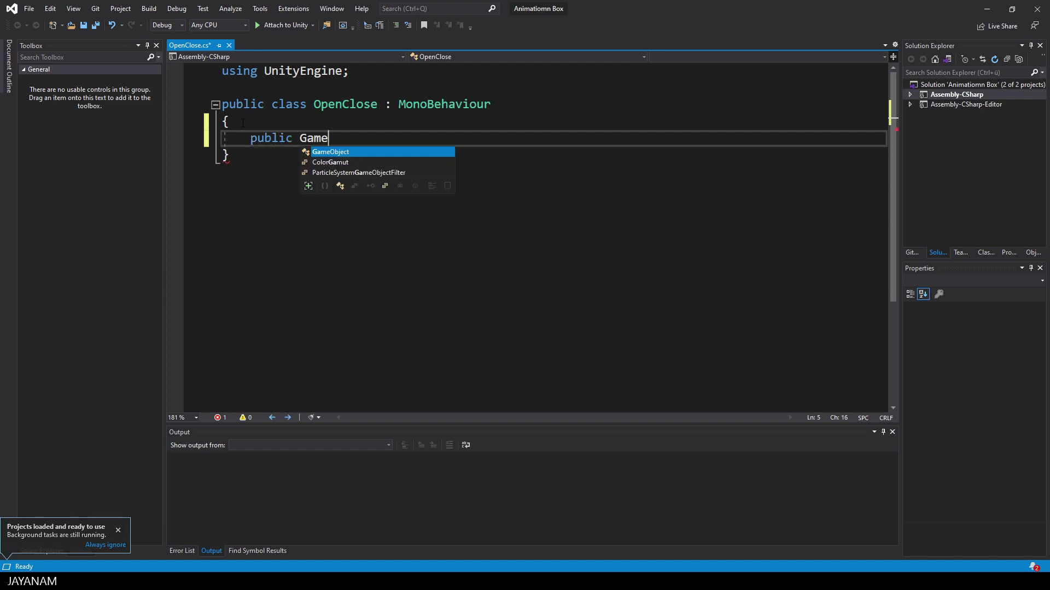
type("Object")
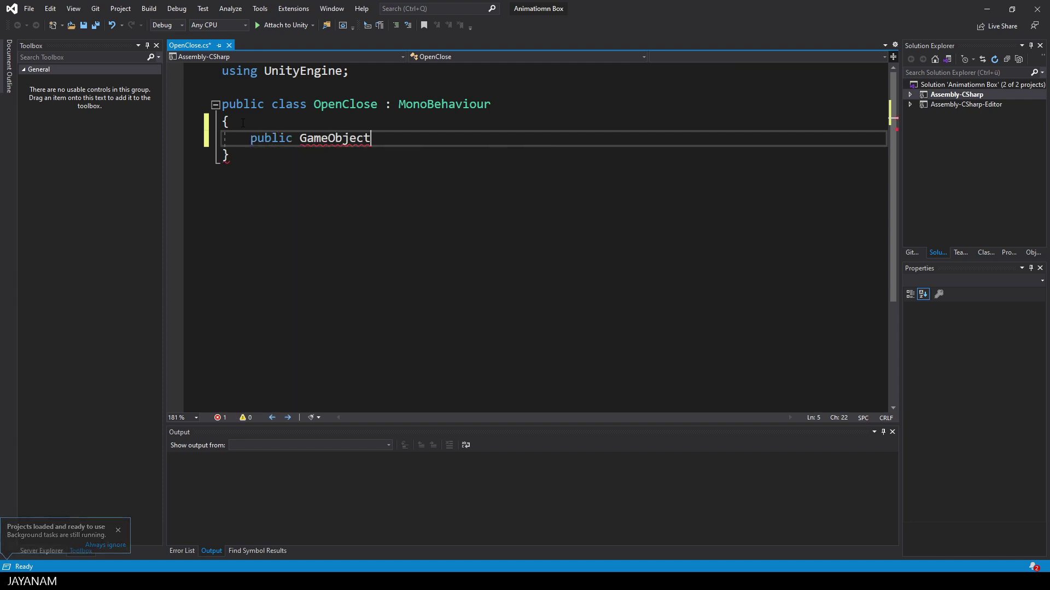
type(" Box;")
key("ctrl+s")
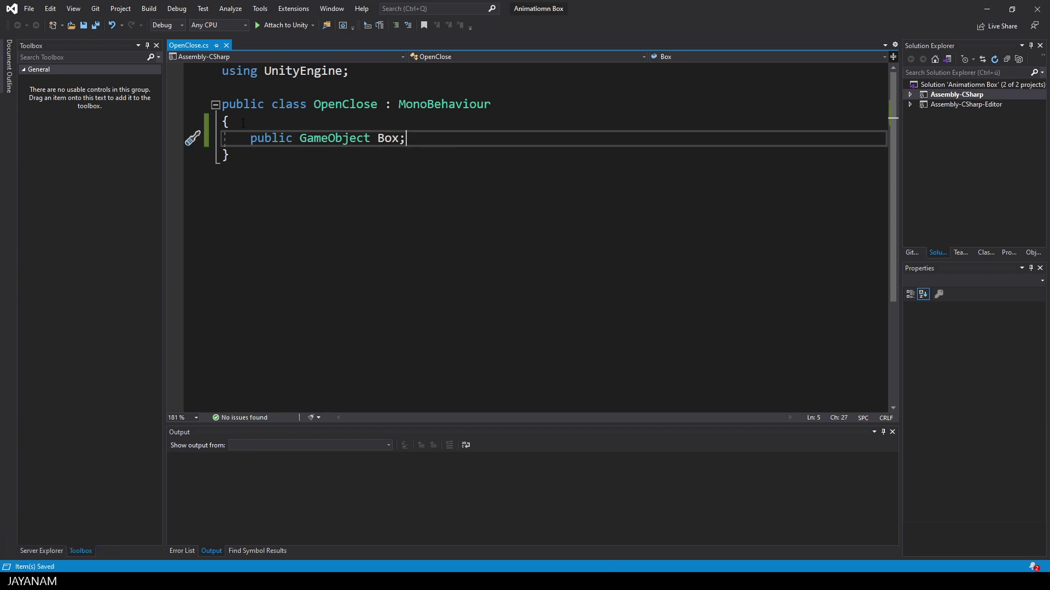
key("Return")
key("Return")
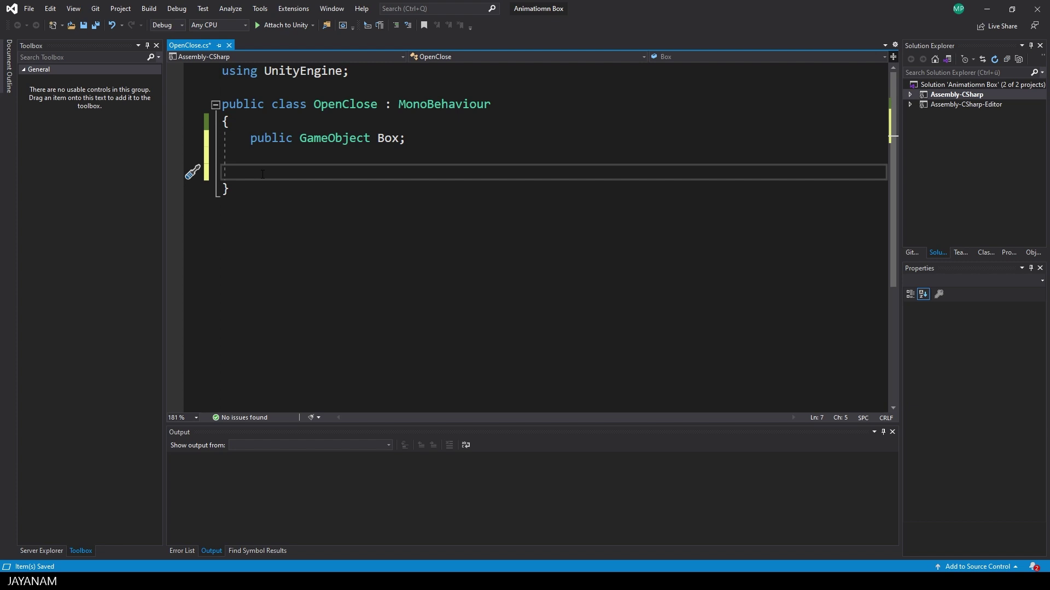
type("public void ")
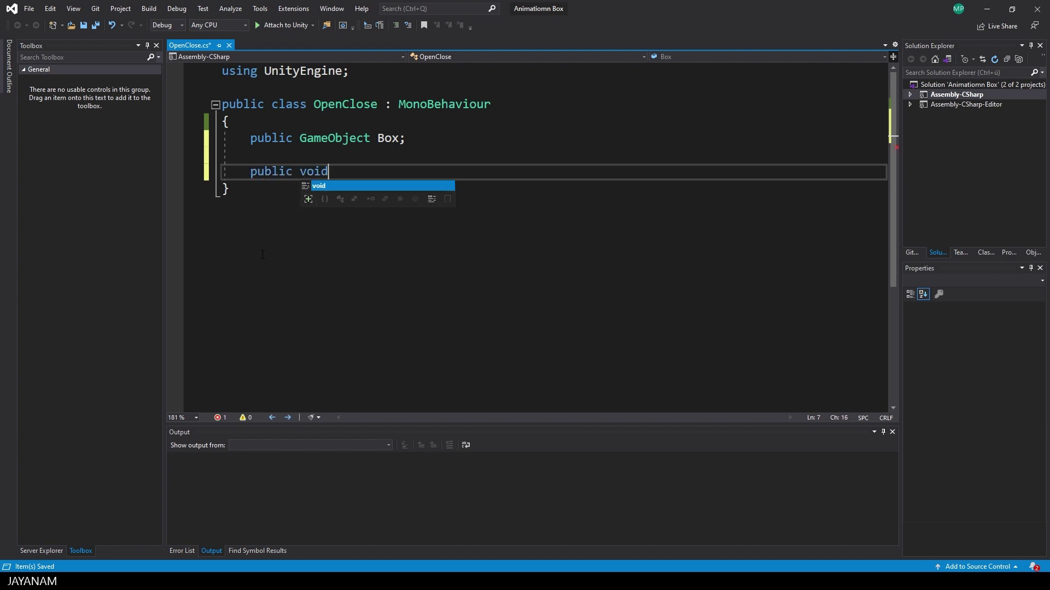
type("OnOpenButto")
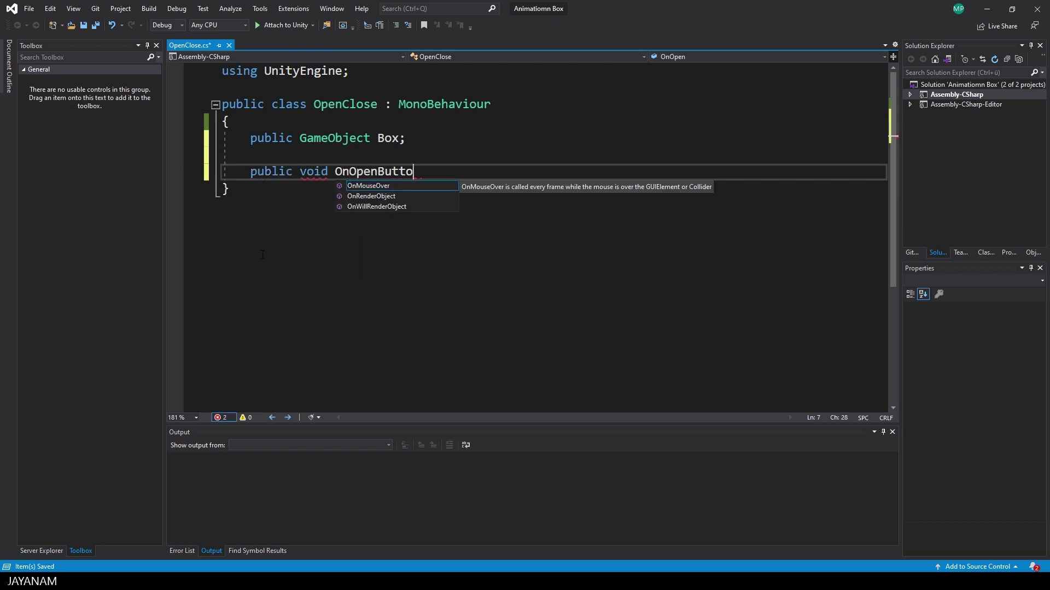
type("nClick()")
- Add empty OnOpenButtonClick and OnCloseButtonClick methods below the Box field
key("Return")
type("{")
key("Return")
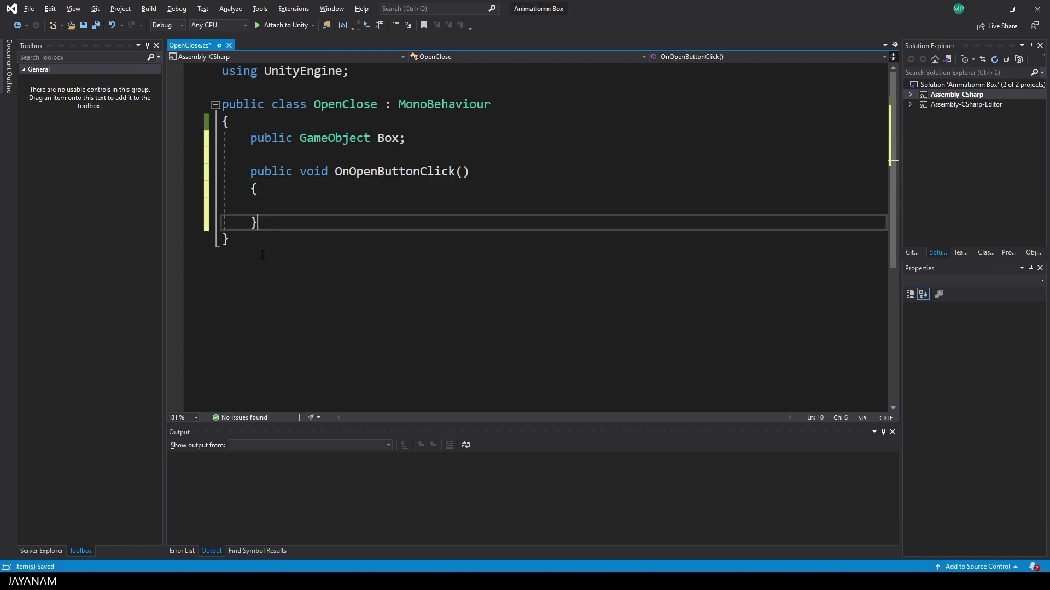
key("Down")
key("Return")
key("Return")
type("public void OnCloseBu")
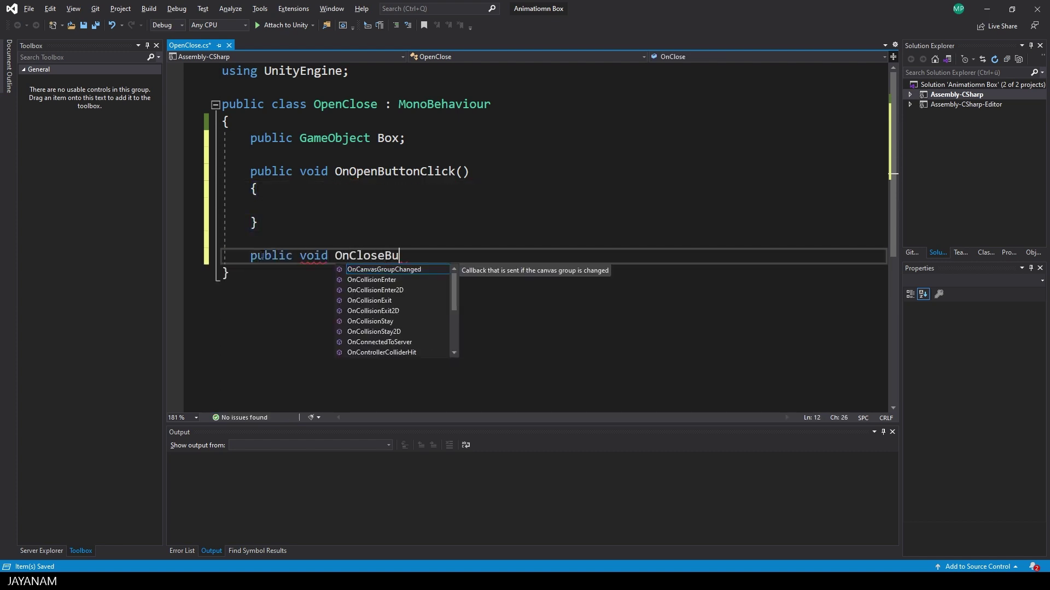
type("ttonClick()")
key("Return")
type("{")
key("Return")
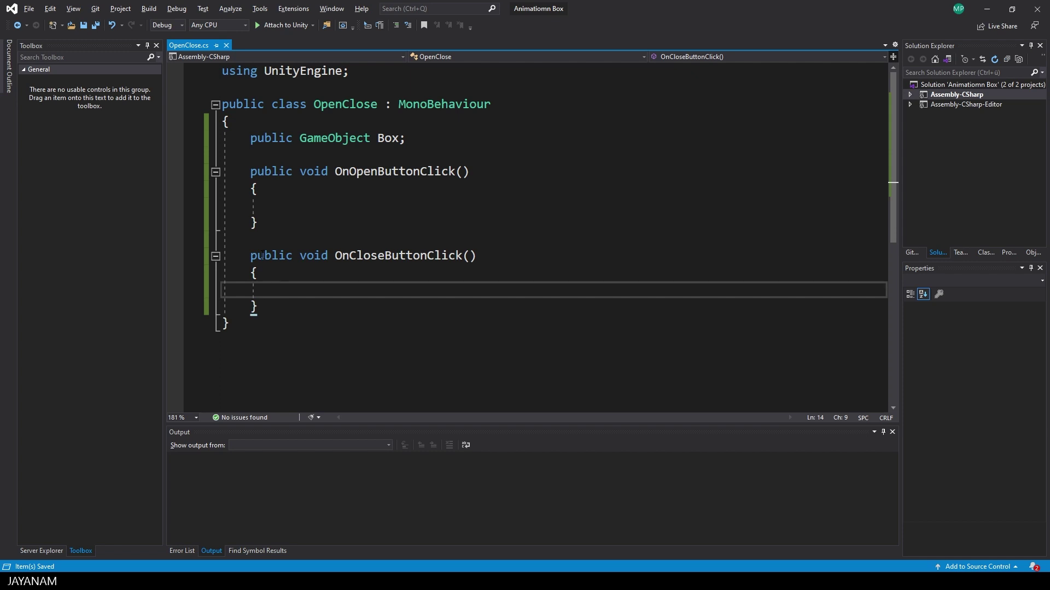
- Start a private ExecuteTrigger(string trigger) method containing an if block
left_click(423, 135)
key("Return")
key("Return")
type("private ")
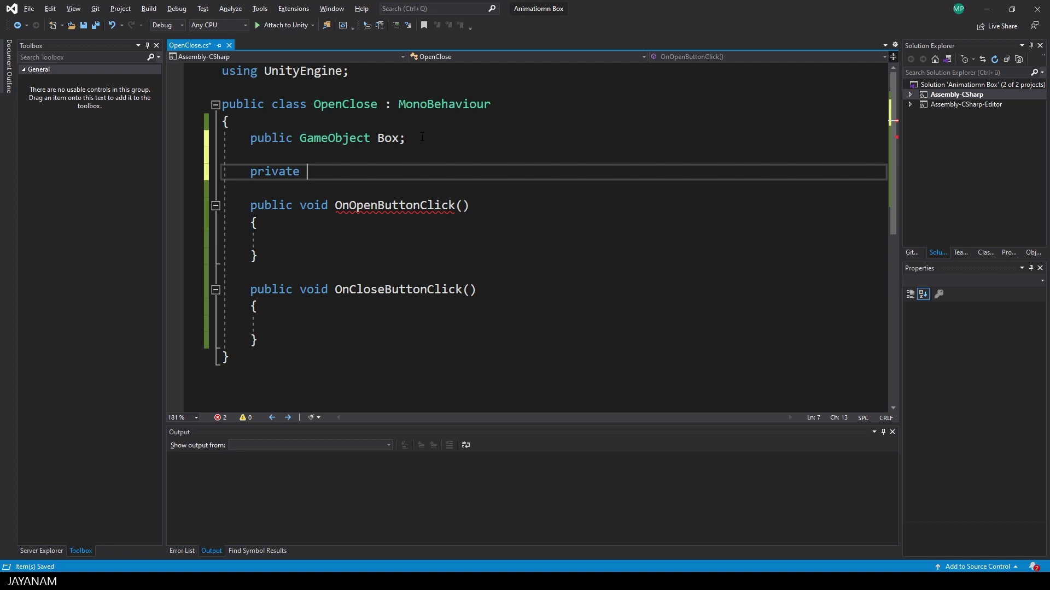
type("void ExecuteTri")
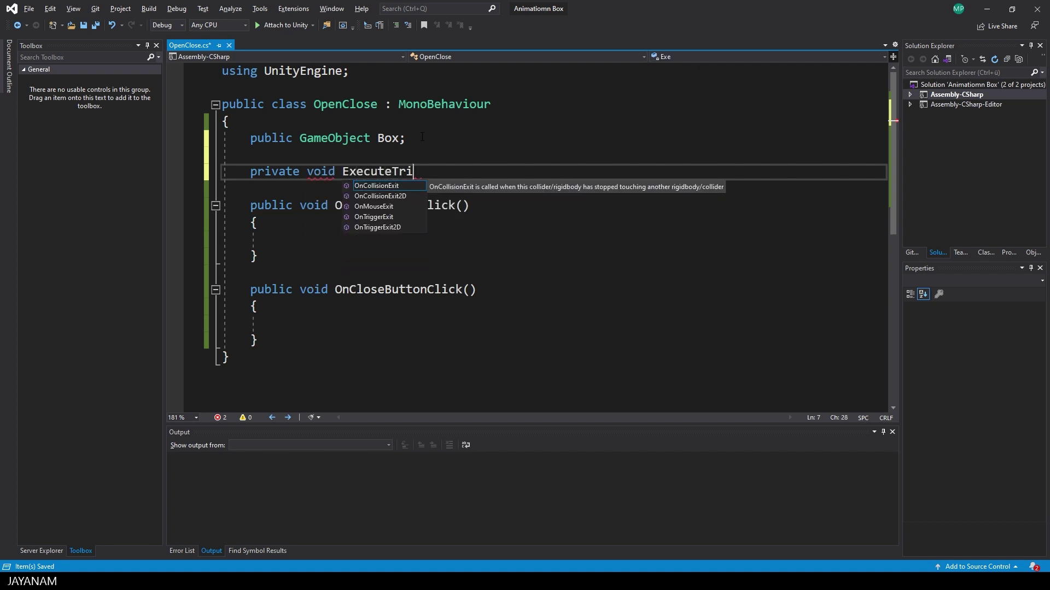
type("gger(string tr")
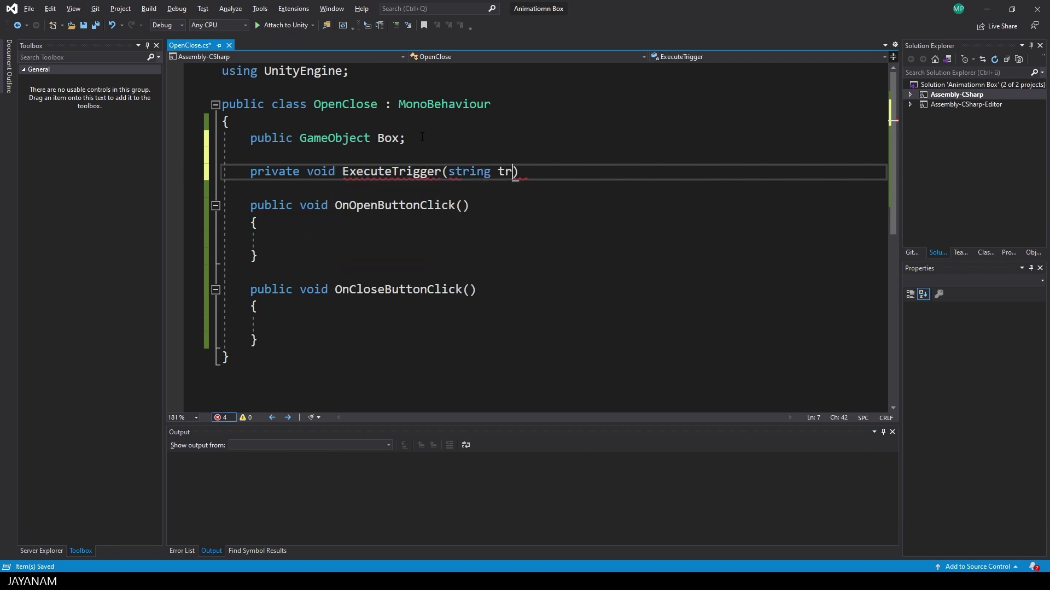
type("igger")
key("Right")
key("Return")
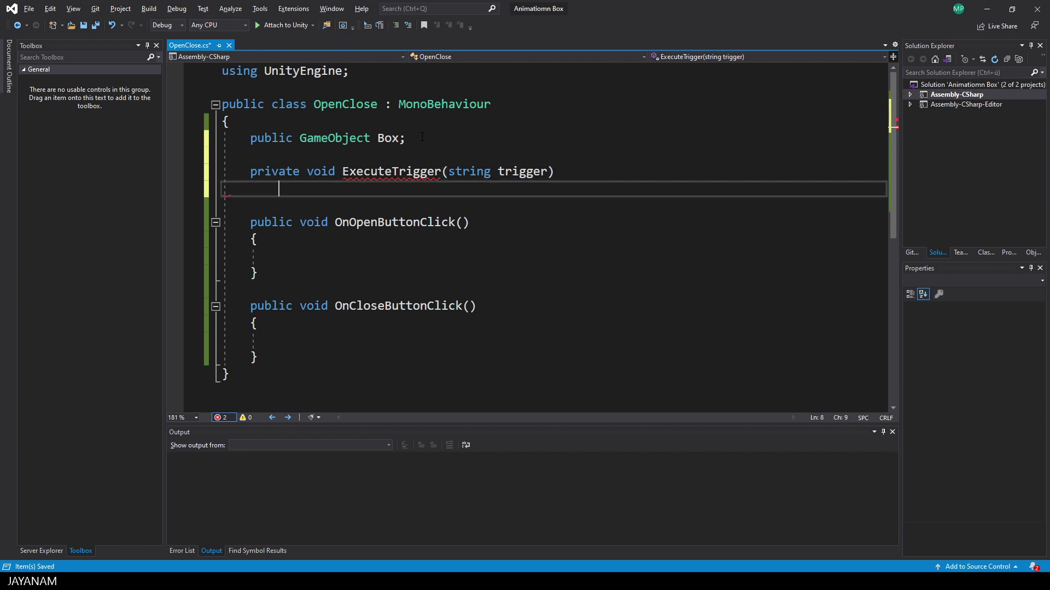
type("{")
key("Return")
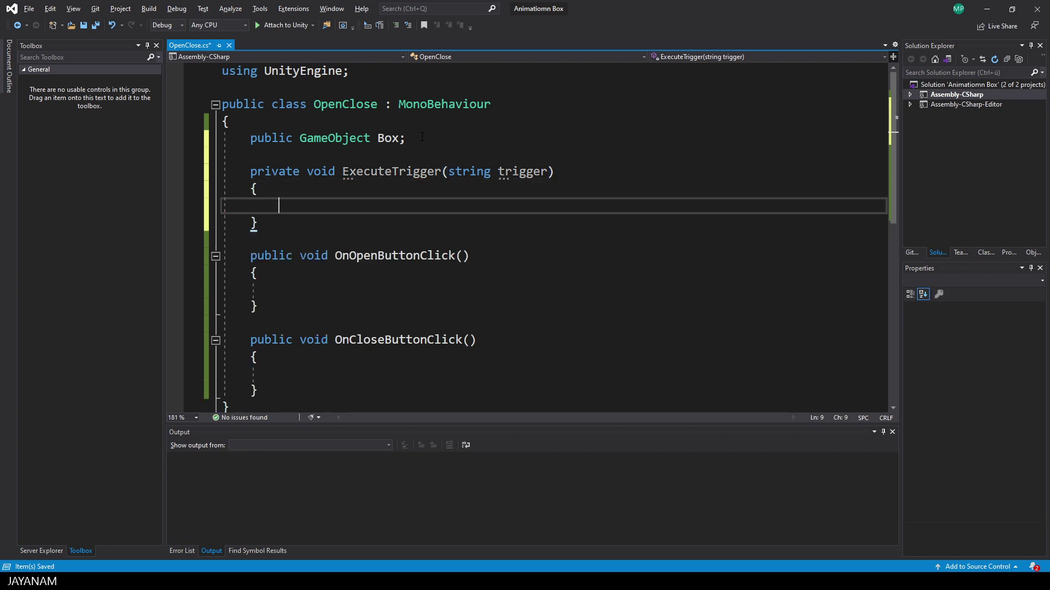
type("if(Box !=")
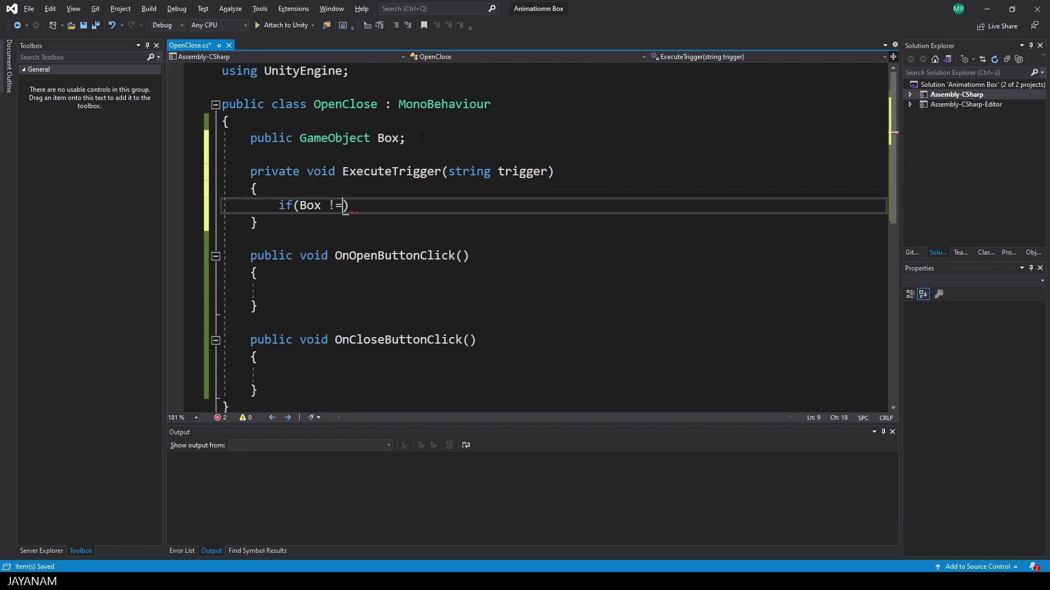
type(" null")
key("Right")
key("Return")
type("{")
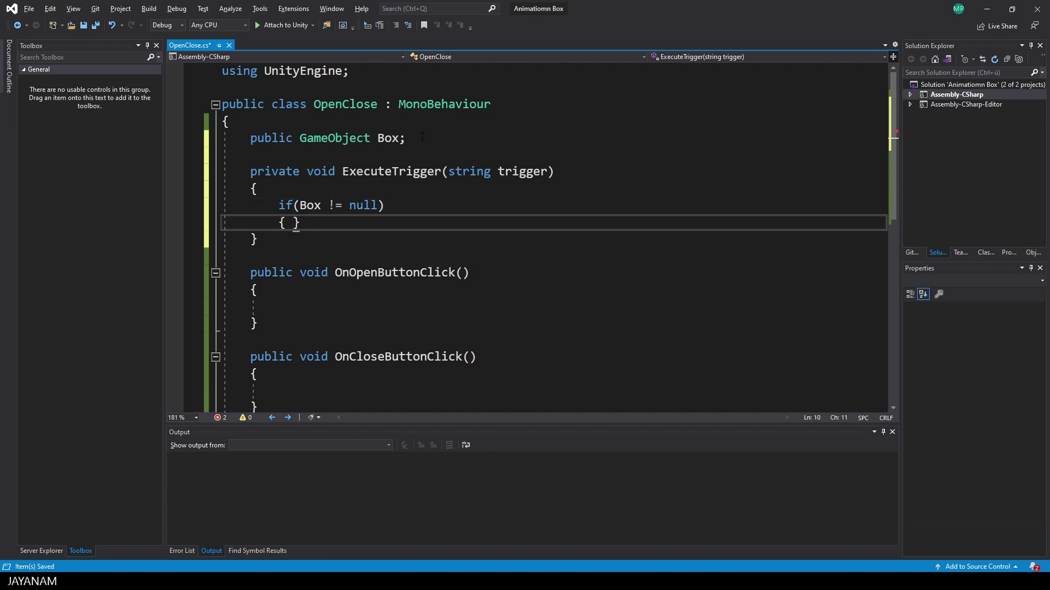
key("Return")
type("var animator = ")
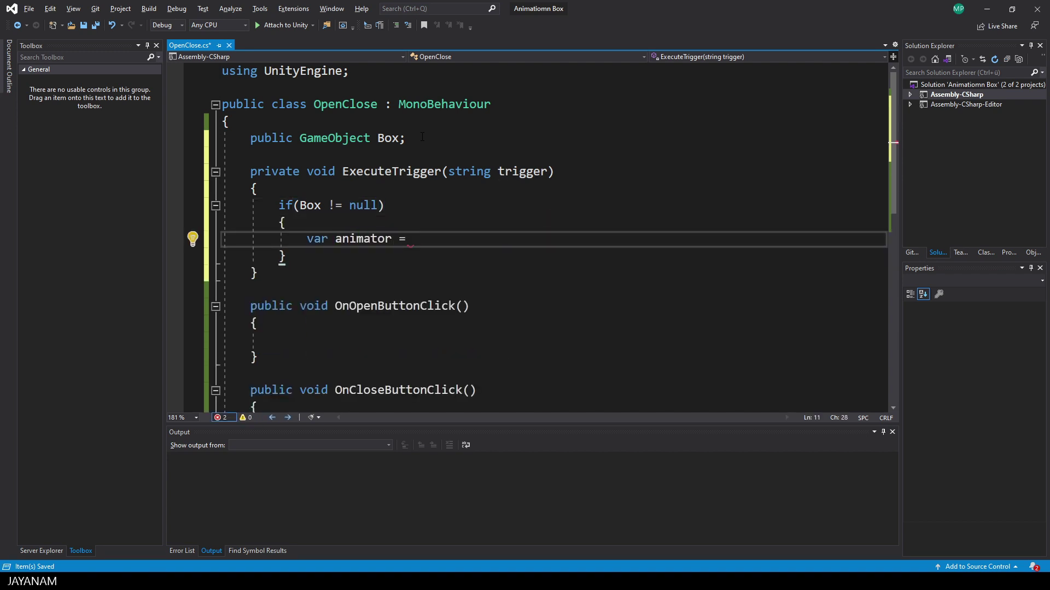
type("Box.GetComponent<Animator")
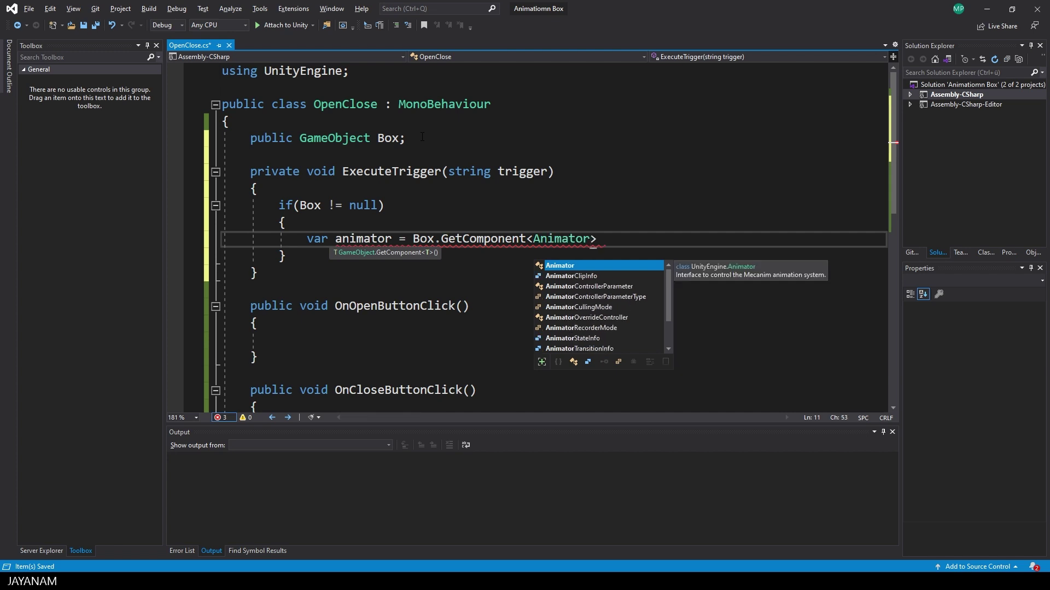
type(">();")
- Get the Box's Animator and call SetTrigger(trigger) when it exists, then save
key("Return")
type("if(animator != nu")
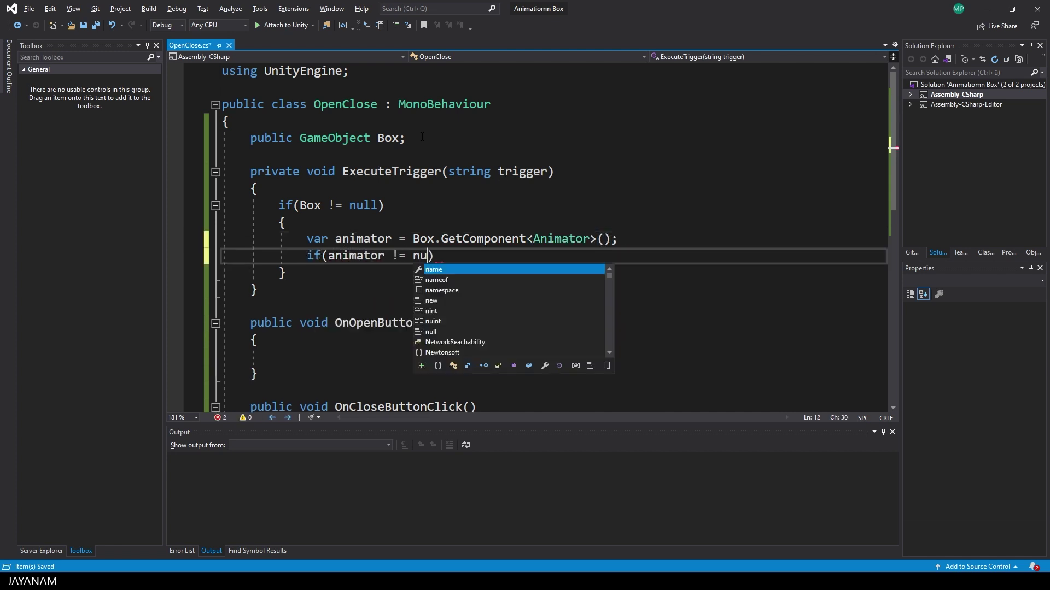
type("ll)")
key("Return")
type("{")
key("Return")
type("animator.se")
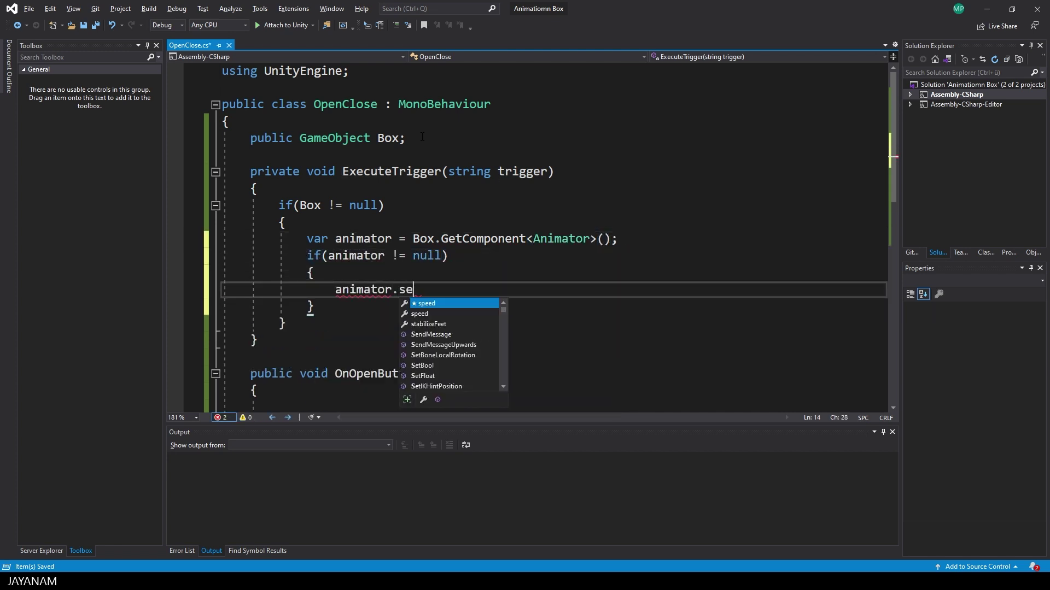
type("tT")
key("Tab")
type("(tri")
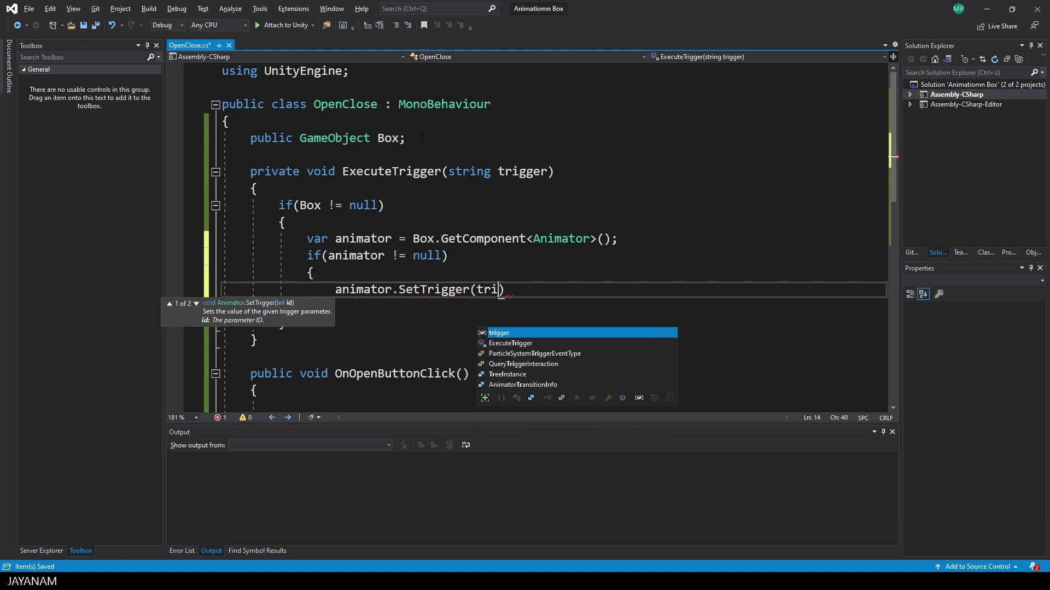
key("Tab")
type(");")
key("ctrl+s")
scroll(250, 256, "down", 3)
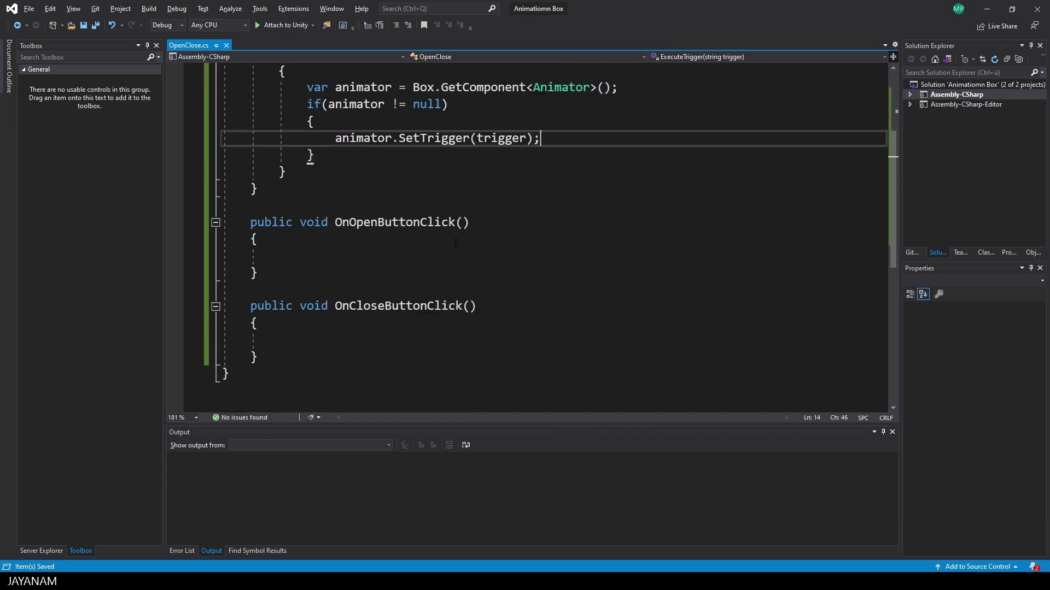
- Make OnOpenButtonClick call ExecuteTrigger("TrOpen")
left_click(280, 256)
key("Tab")
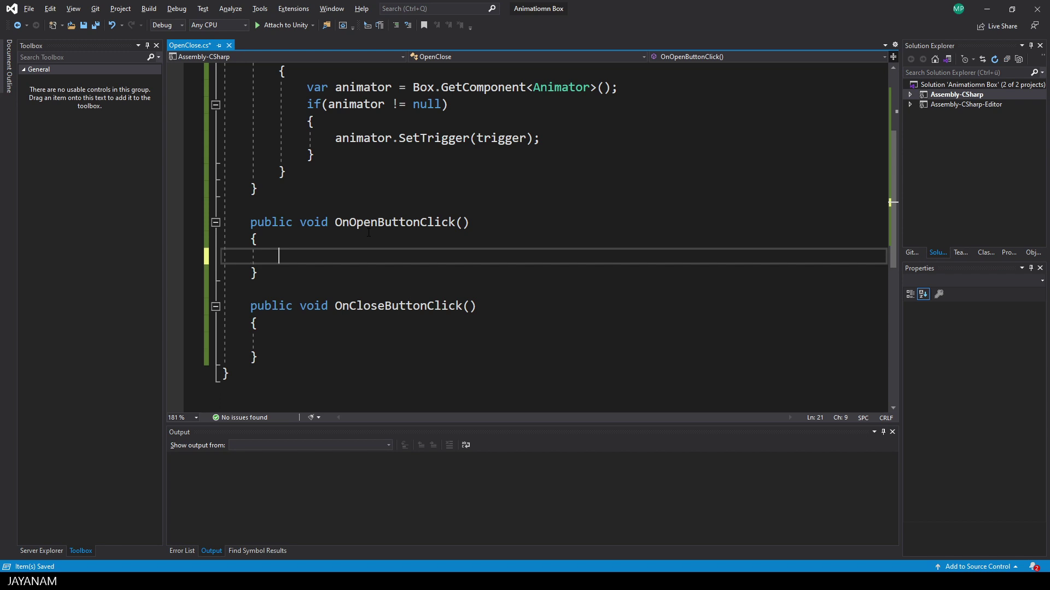
type("Exe")
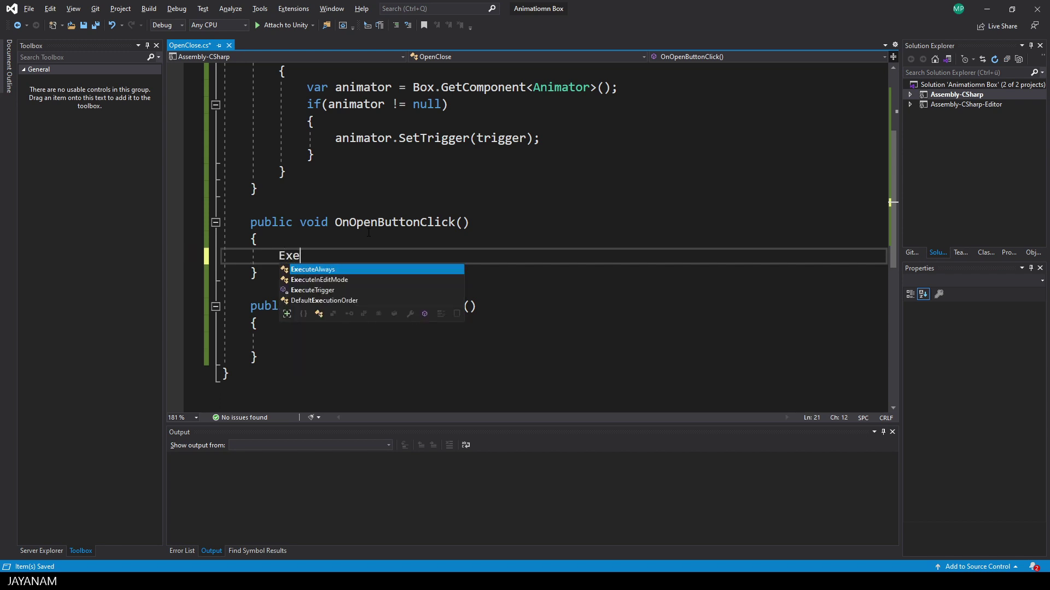
key("Down")
key("Down")
key("Tab")
type("(")
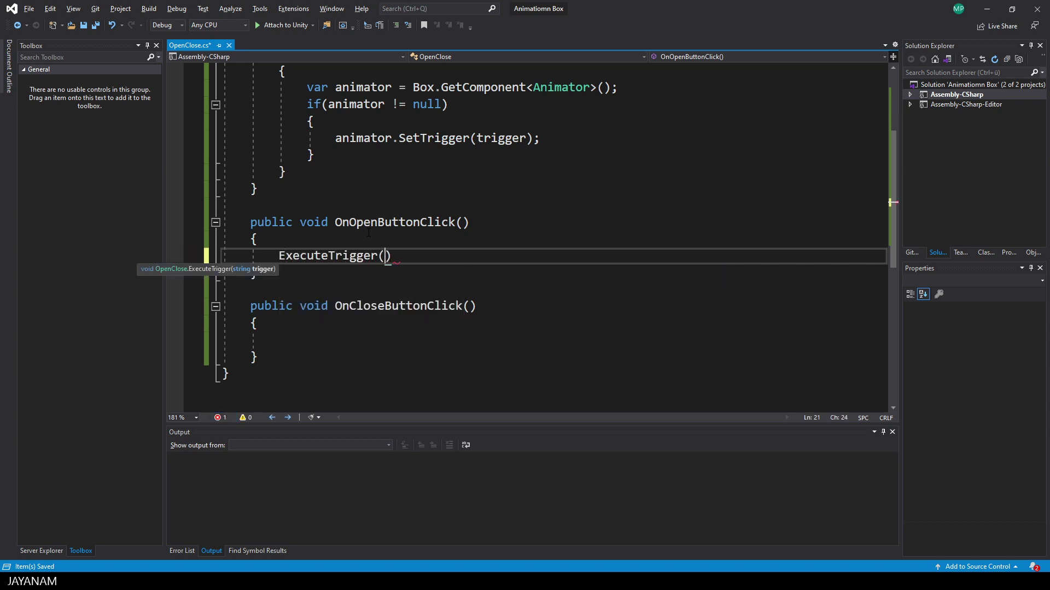
type("\"Tr")
type("Open")
key("End")
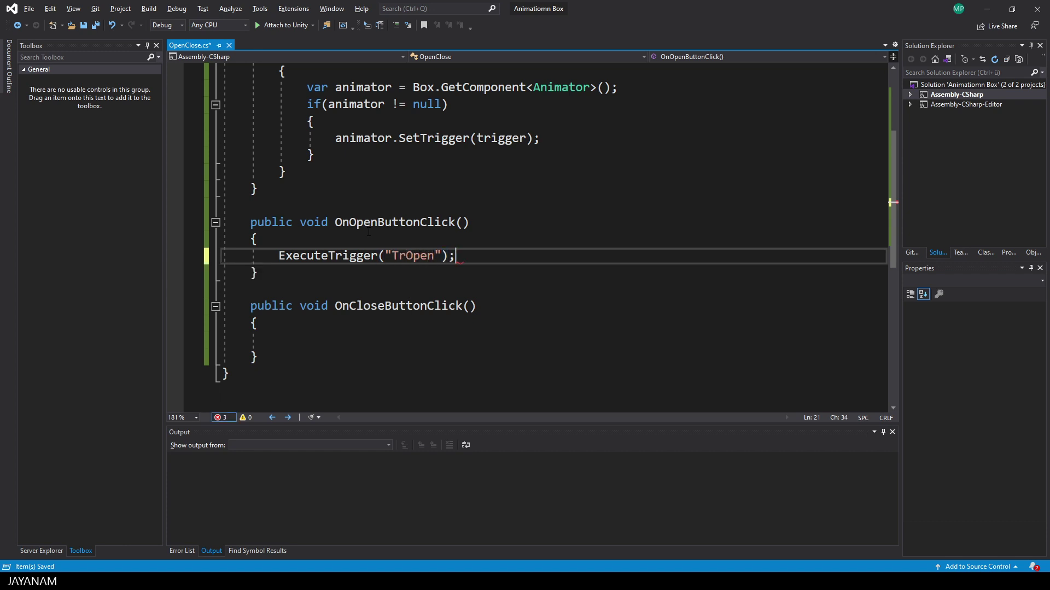
type(";")
- Paste the trigger call into OnCloseButtonClick and change Open to Close
left_click_drag(455, 259, 177, 248)
key("ctrl+c")
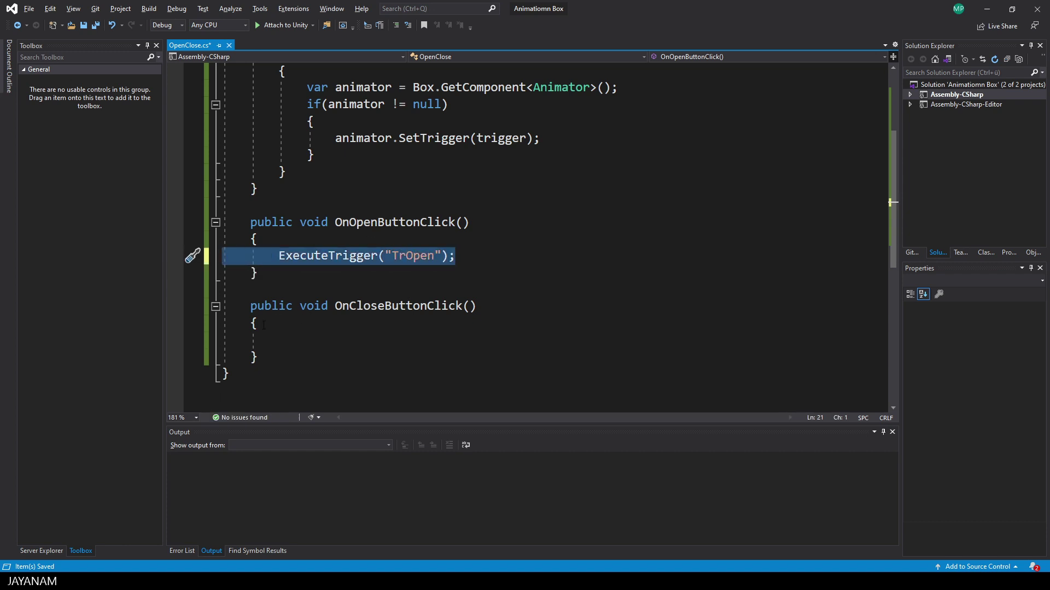
left_click(229, 340)
key("ctrl+v")
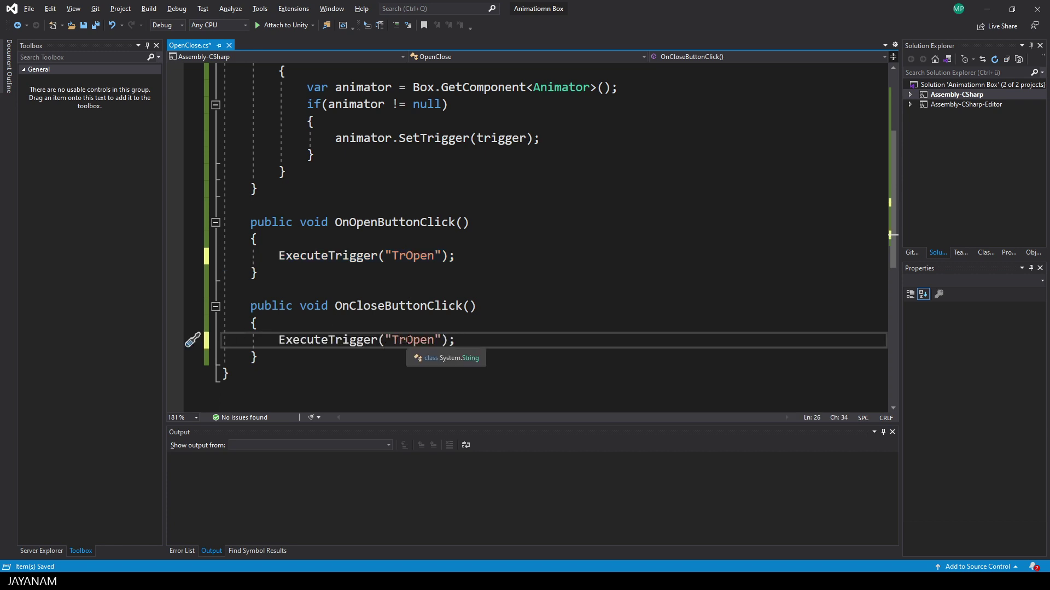
left_click_drag(406, 339, 434, 339)
type("Close")
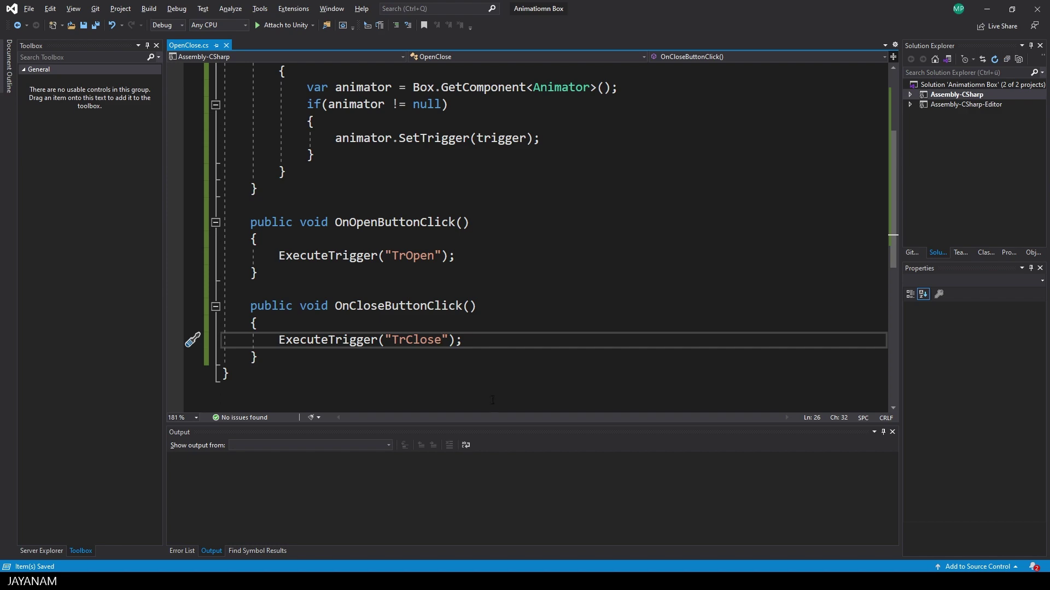
scroll(533, 329, "up", 3)
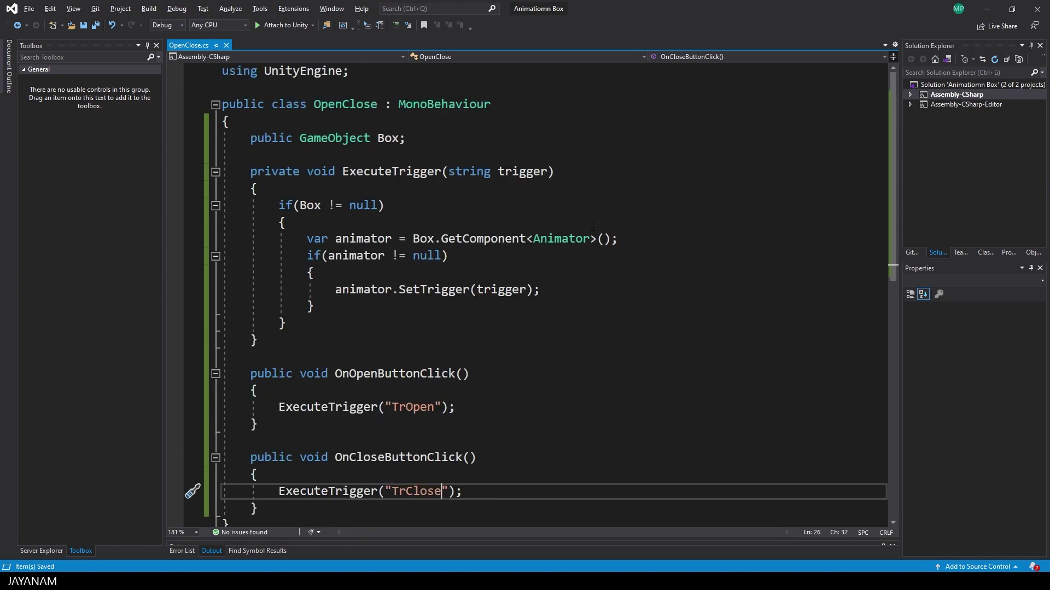
- Attach the OpenClose script to BtnOpen and assign Box3 as its Box
key("alt+Tab")
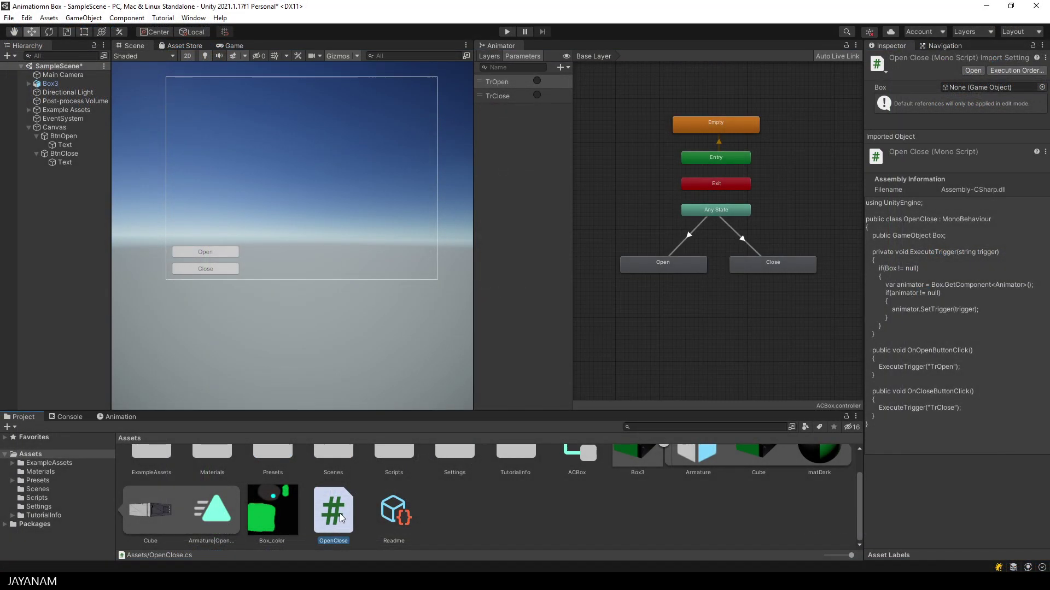
left_click(70, 137)
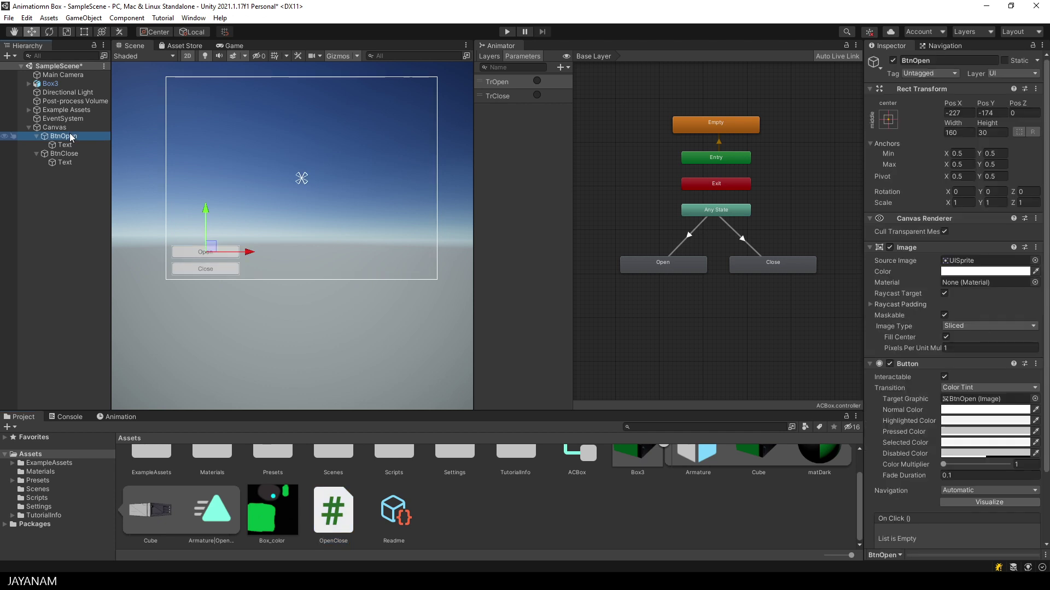
left_click_drag(334, 510, 906, 514)
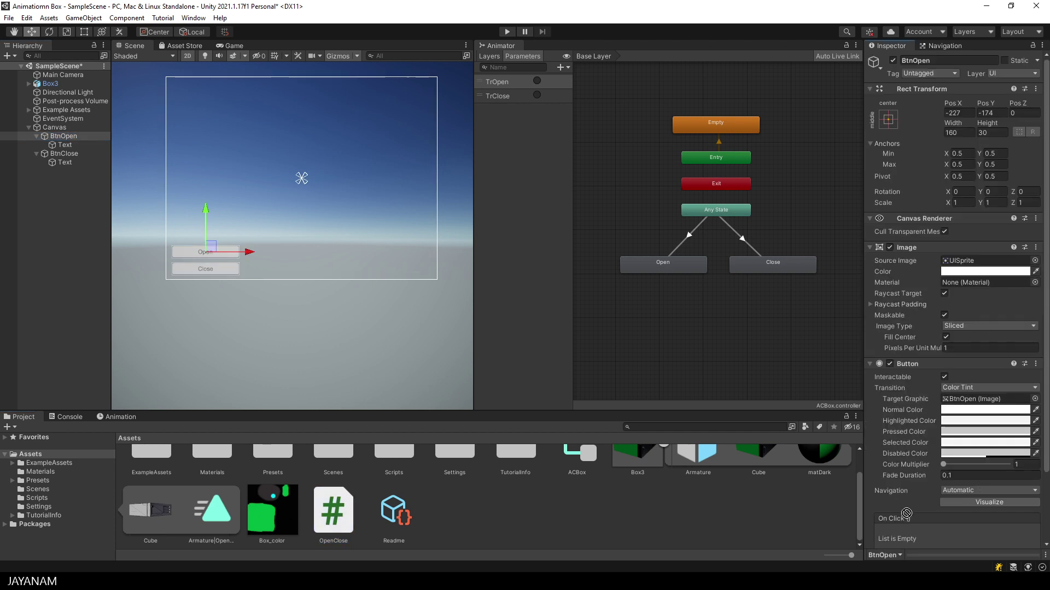
scroll(906, 514, "down", 1)
scroll(910, 533, "down", 1)
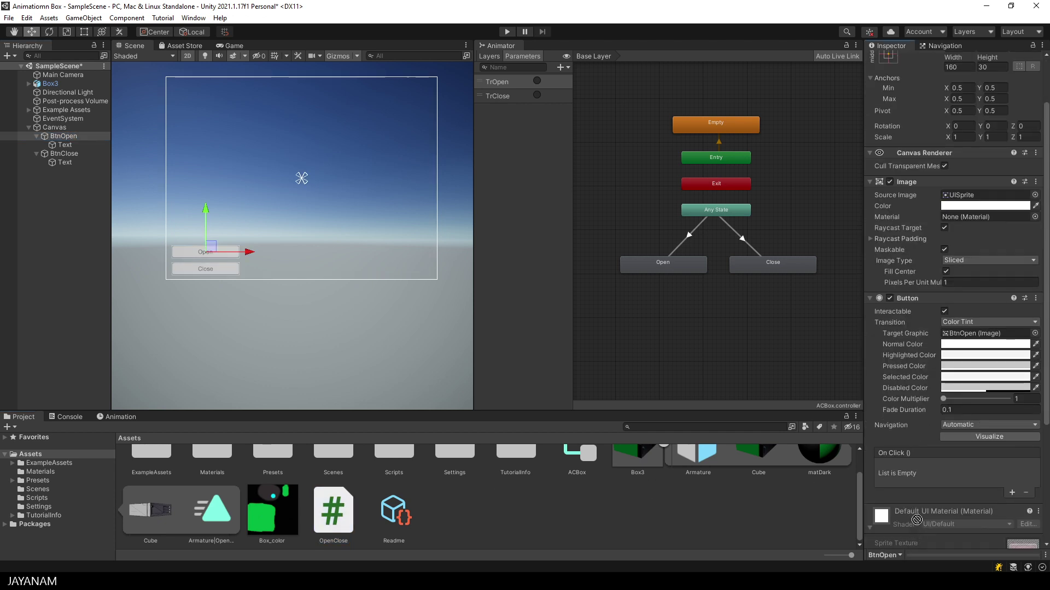
left_click_drag(917, 520, 919, 517)
scroll(962, 477, "down", 5)
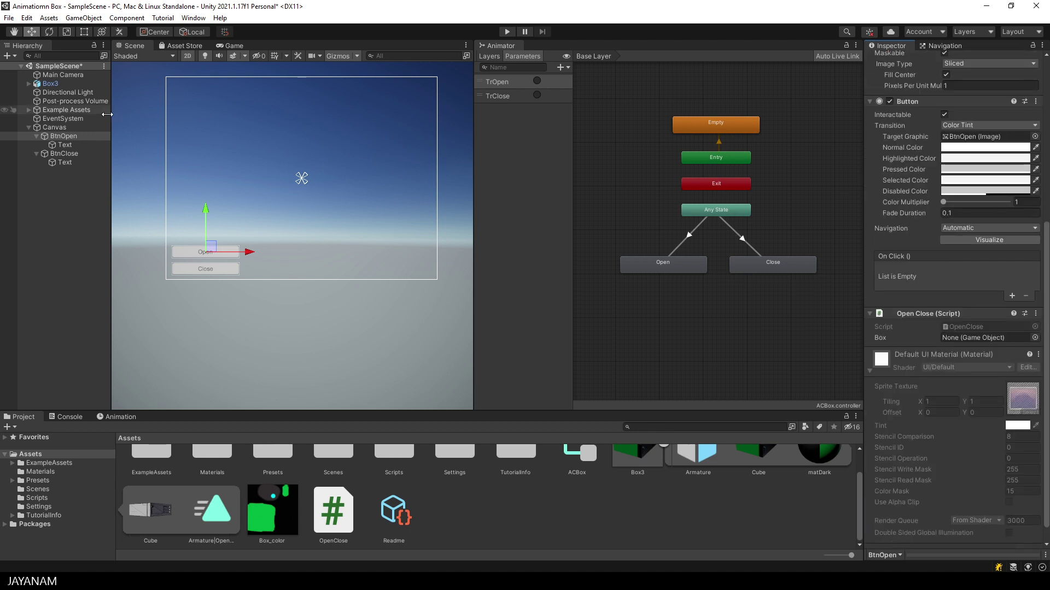
left_click_drag(61, 84, 985, 336)
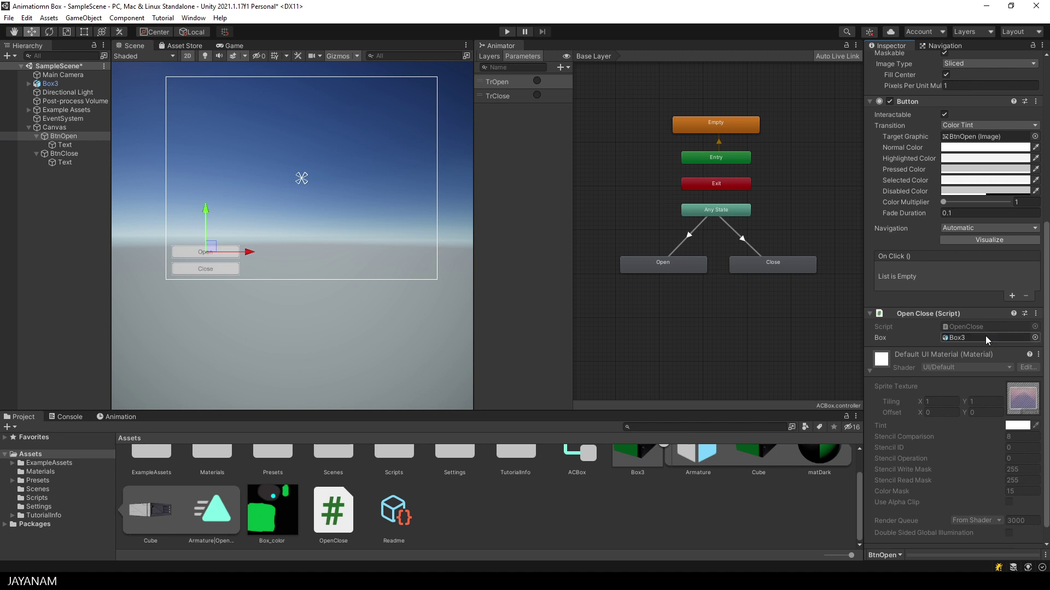
- Add an On Click entry targeting BtnOpen that calls OpenClose.OnOpenButtonClick
left_click(1012, 296)
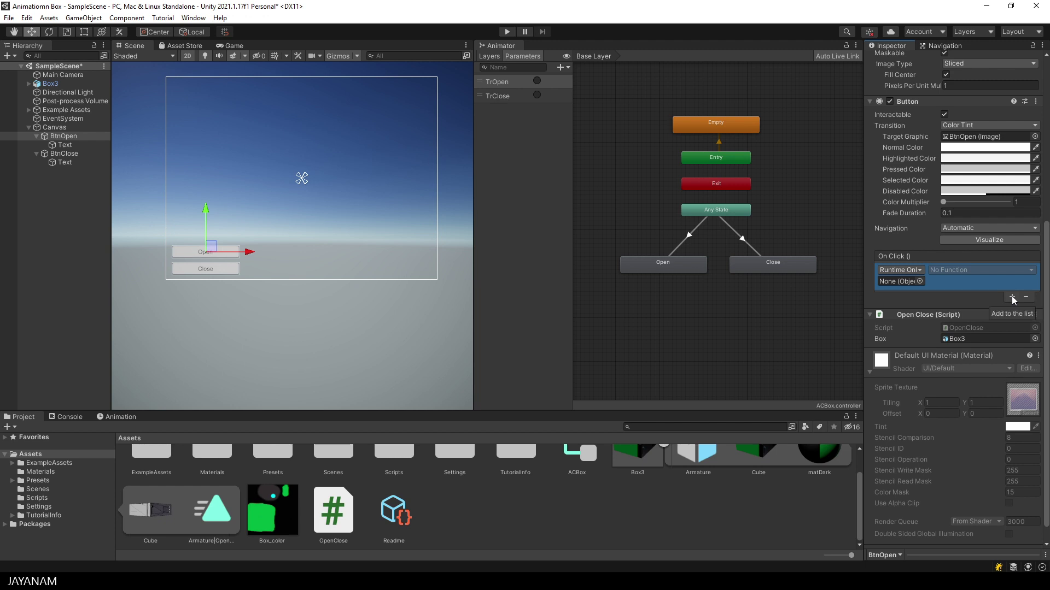
left_click_drag(64, 136, 909, 288)
left_click(993, 270)
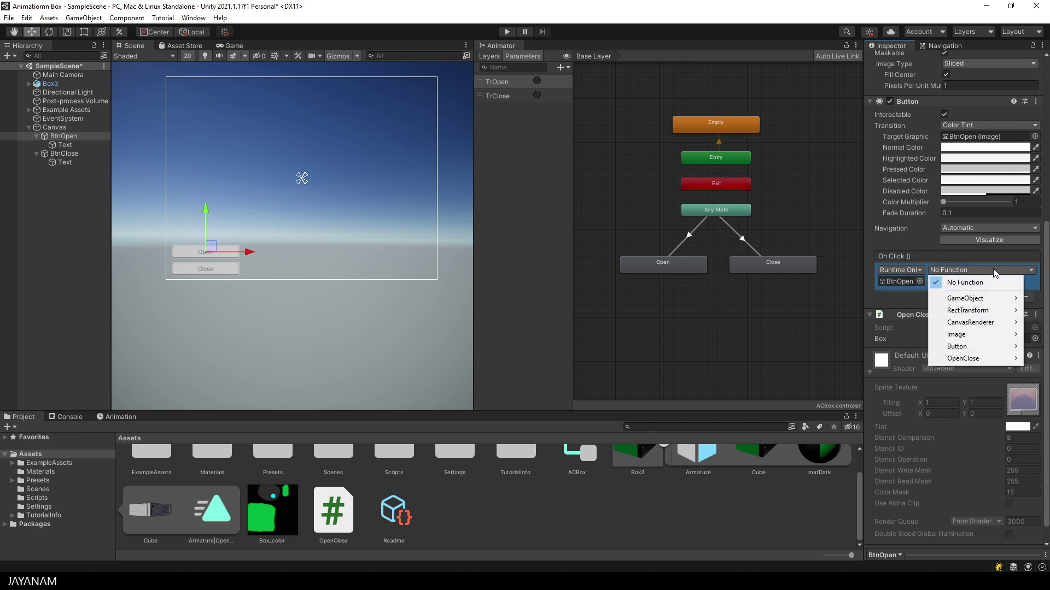
mouse_move(964, 358)
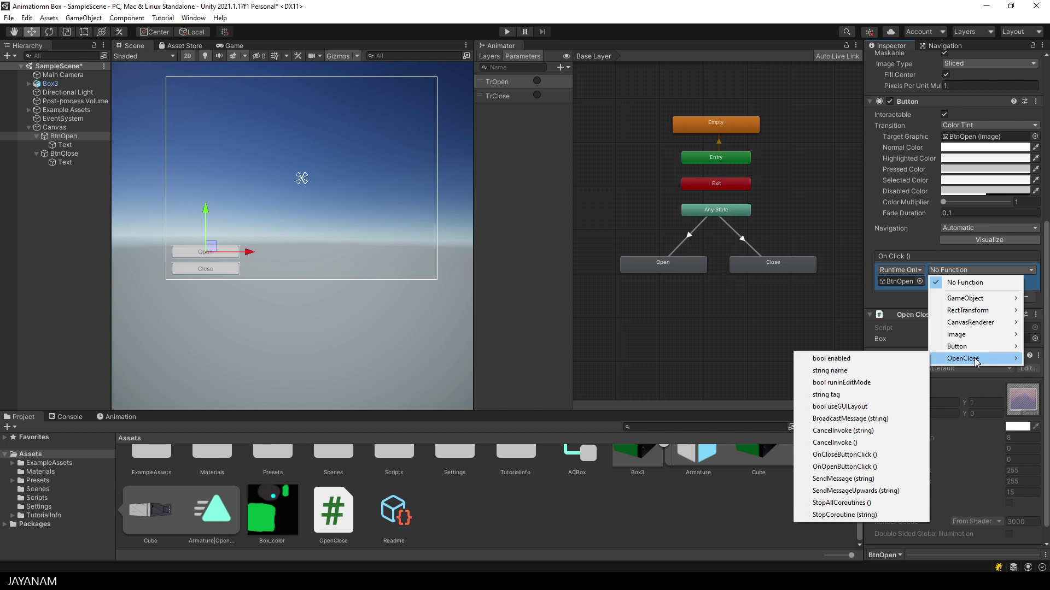
left_click(846, 466)
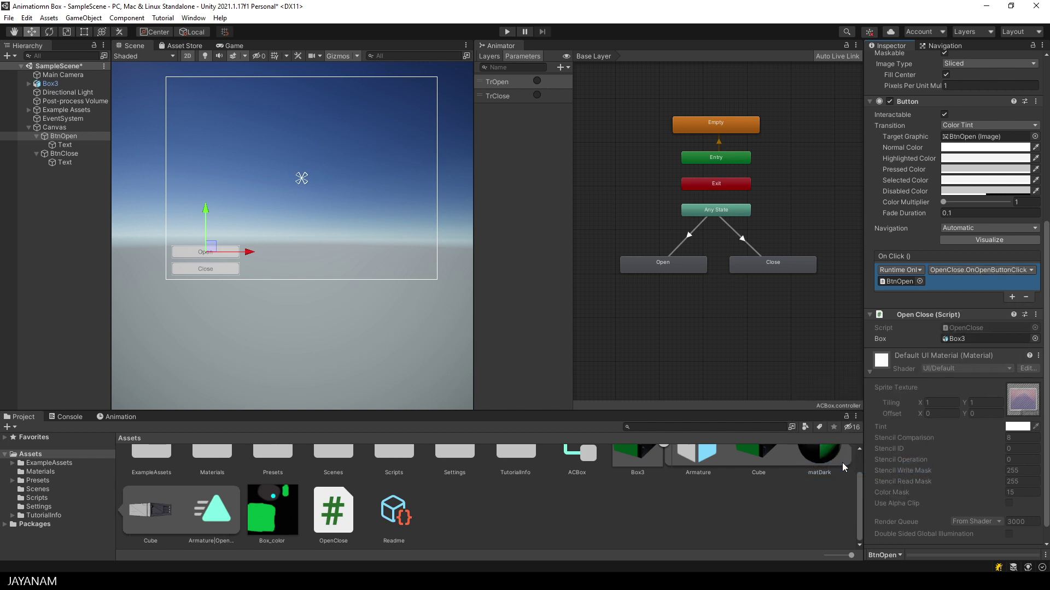
- Attach the OpenClose script to BtnClose with Box3 as its Box
left_click(61, 155)
left_click_drag(333, 513, 907, 526)
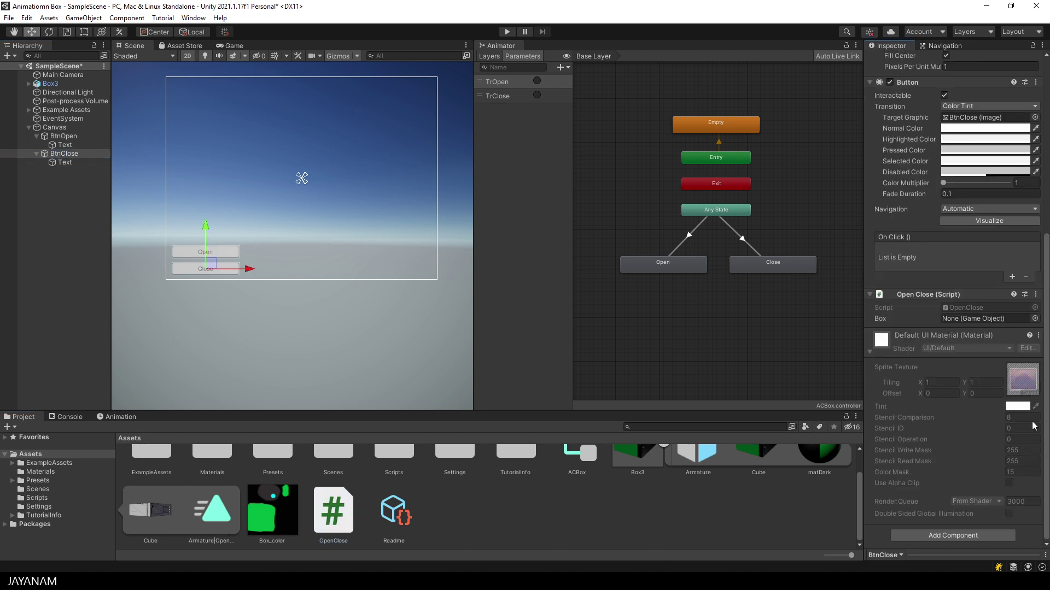
left_click_drag(50, 85, 981, 319)
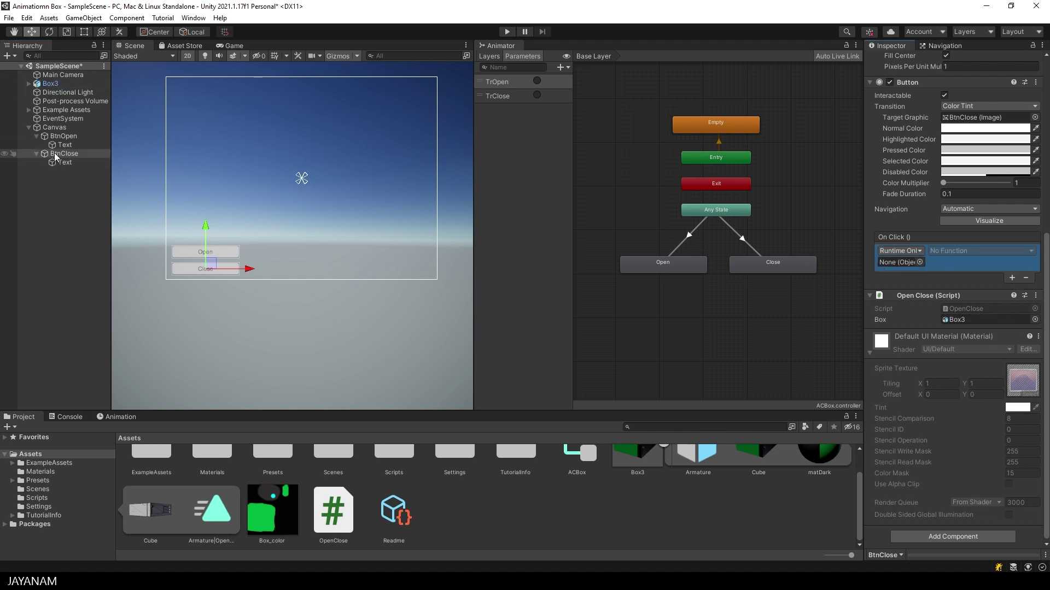
- Make BtnClose's On Click call OpenClose.OnCloseButtonClick, then enter Play mode
left_click_drag(64, 153, 899, 268)
left_click(981, 251)
mouse_move(967, 339)
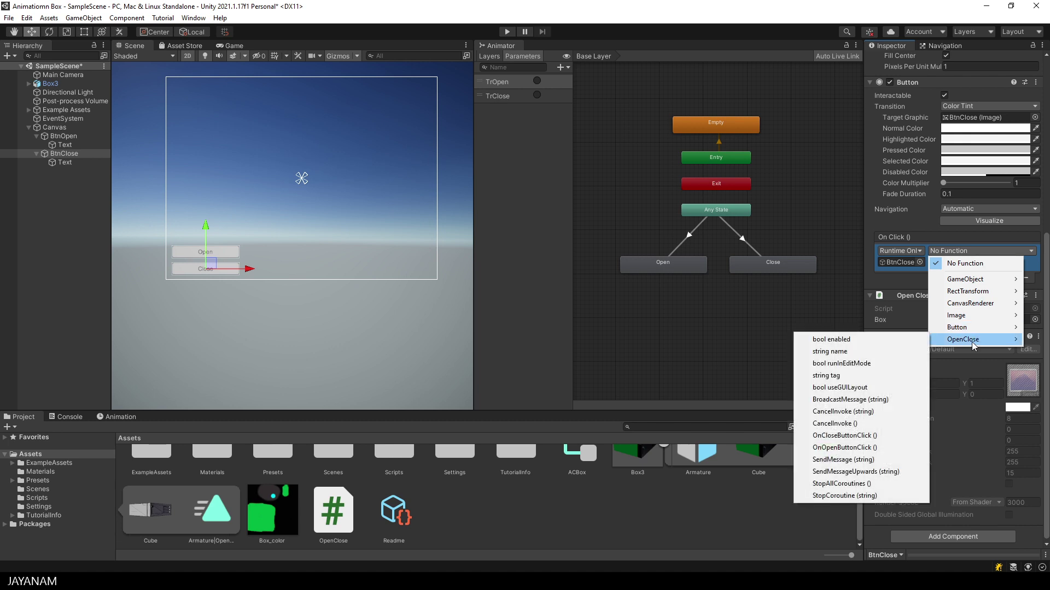
left_click(863, 436)
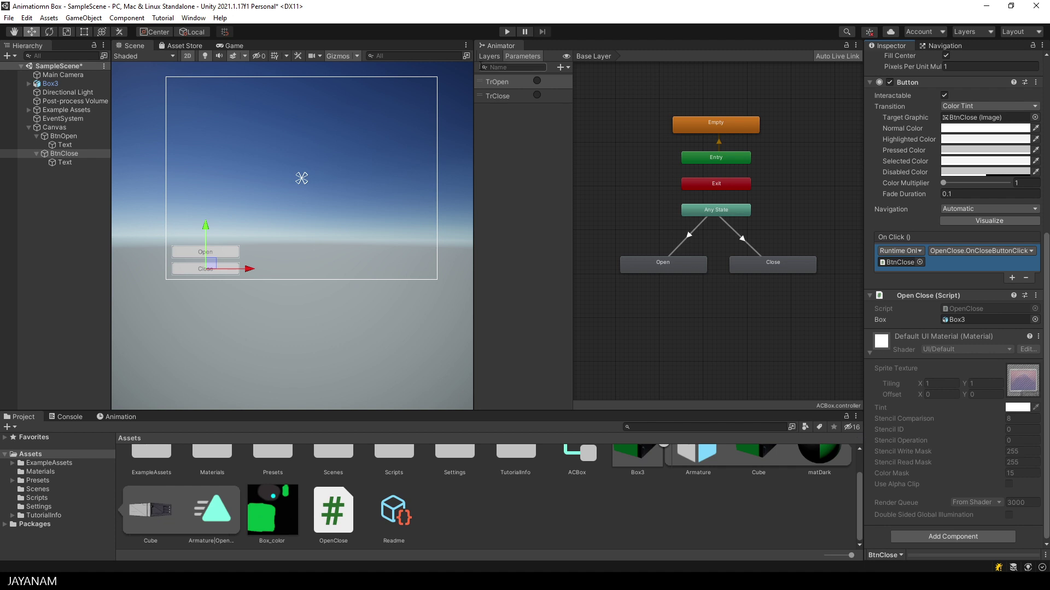
left_click(507, 31)
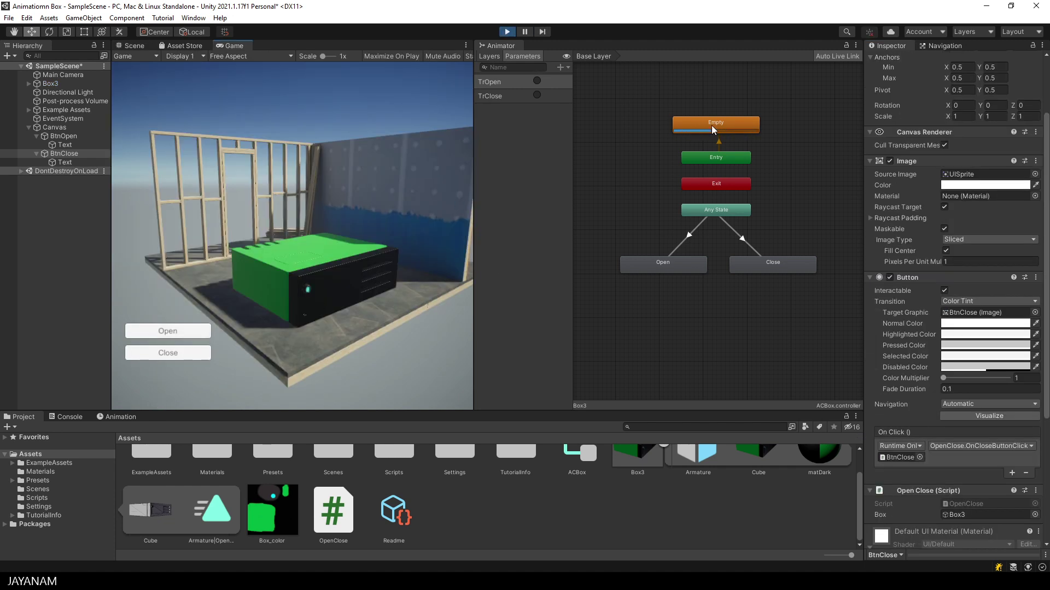
- Click the Open and Close game buttons repeatedly, watching the box lid rise and fall
left_click(195, 331)
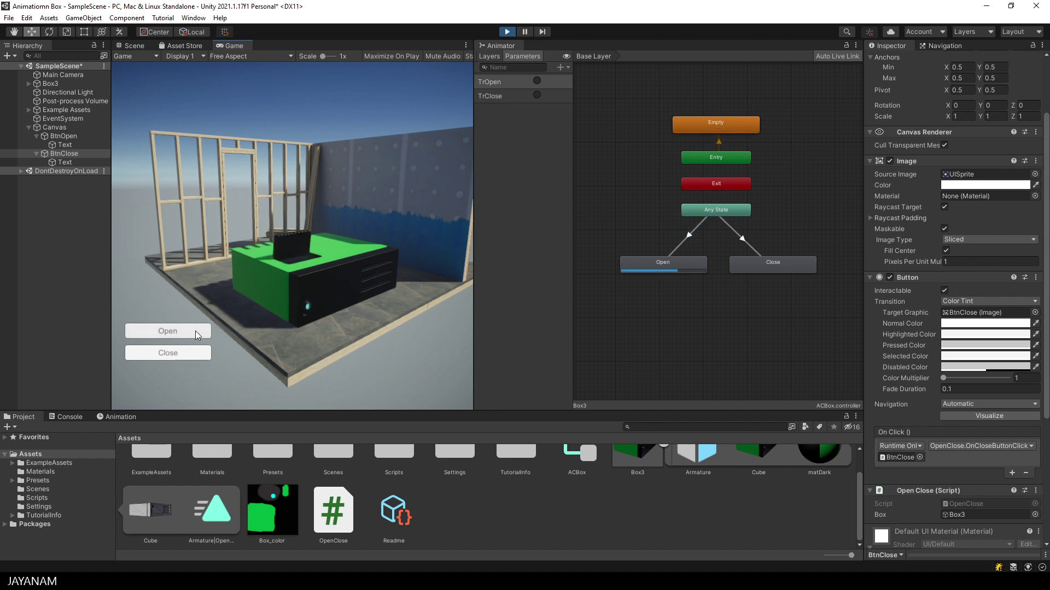
left_click(174, 355)
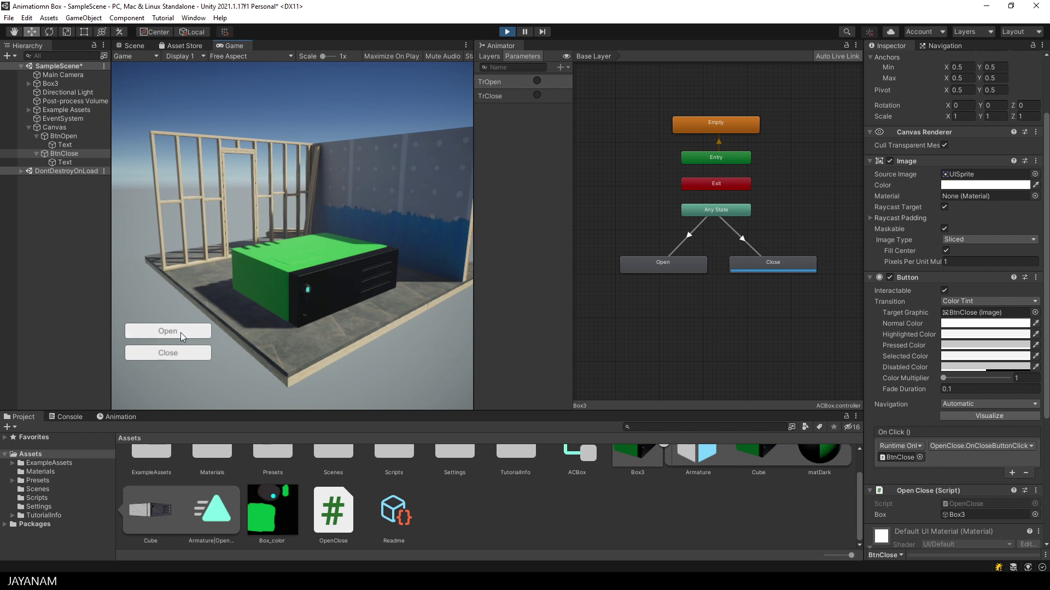
left_click(181, 333)
left_click(176, 353)
left_click(173, 332)
left_click(166, 357)
left_click(175, 330)
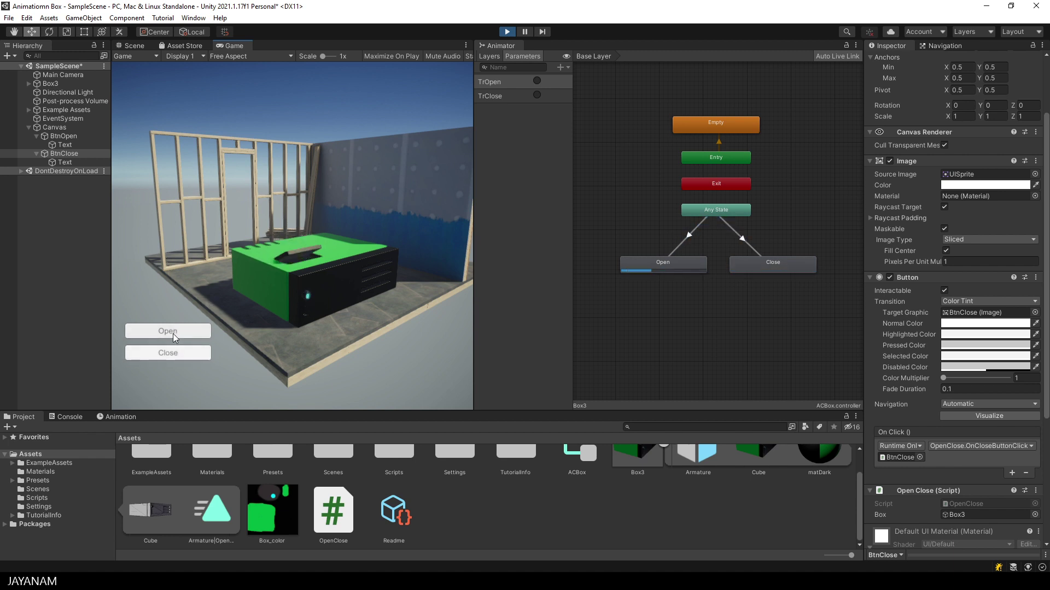
left_click(166, 351)
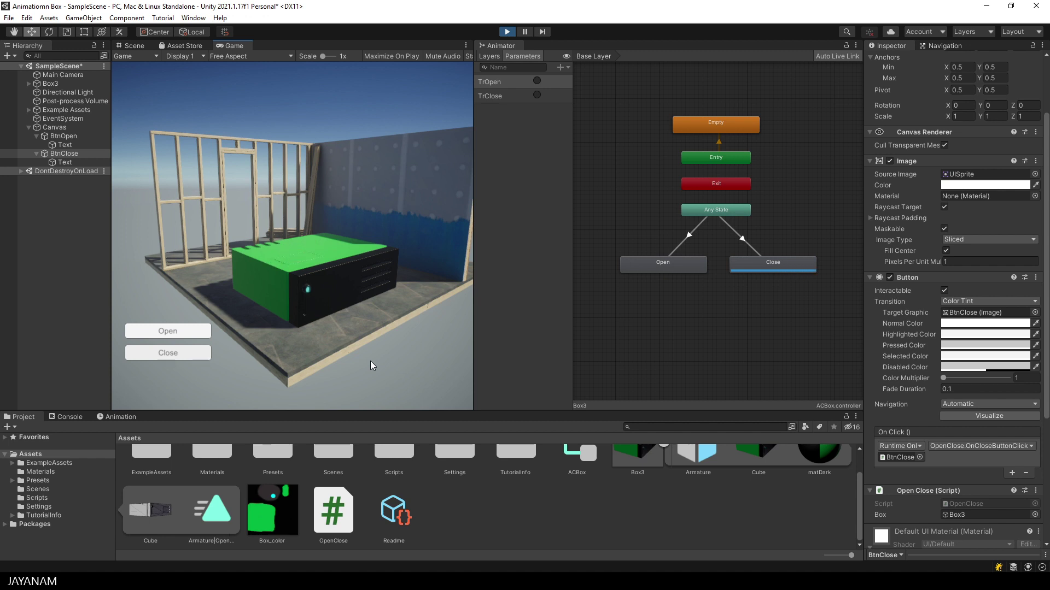